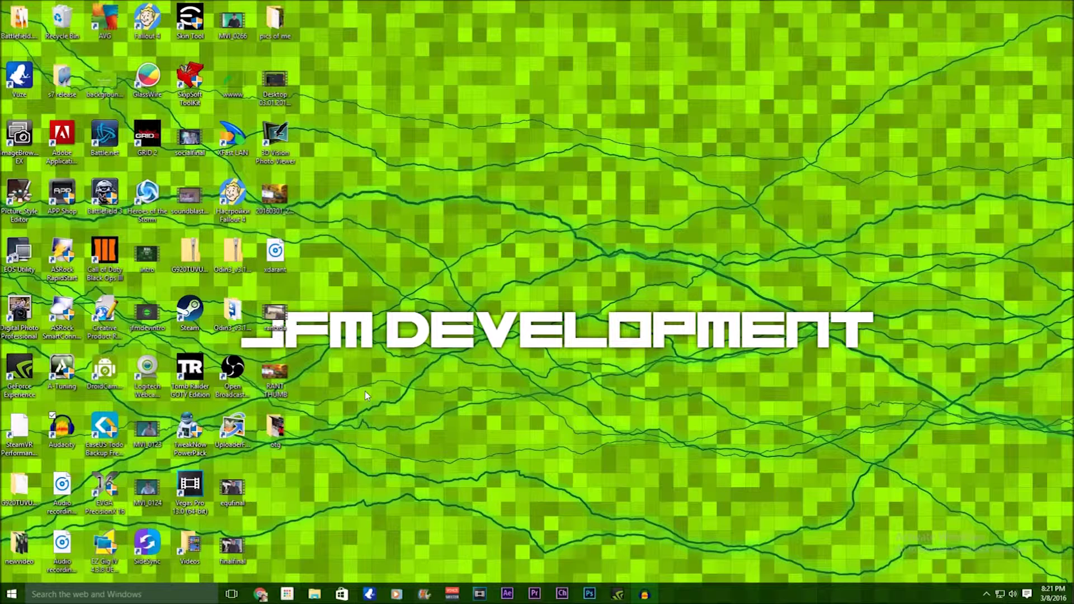
Step: Open a new maximized Chrome window and go to the Google Play bookmark
right_click(259, 594)
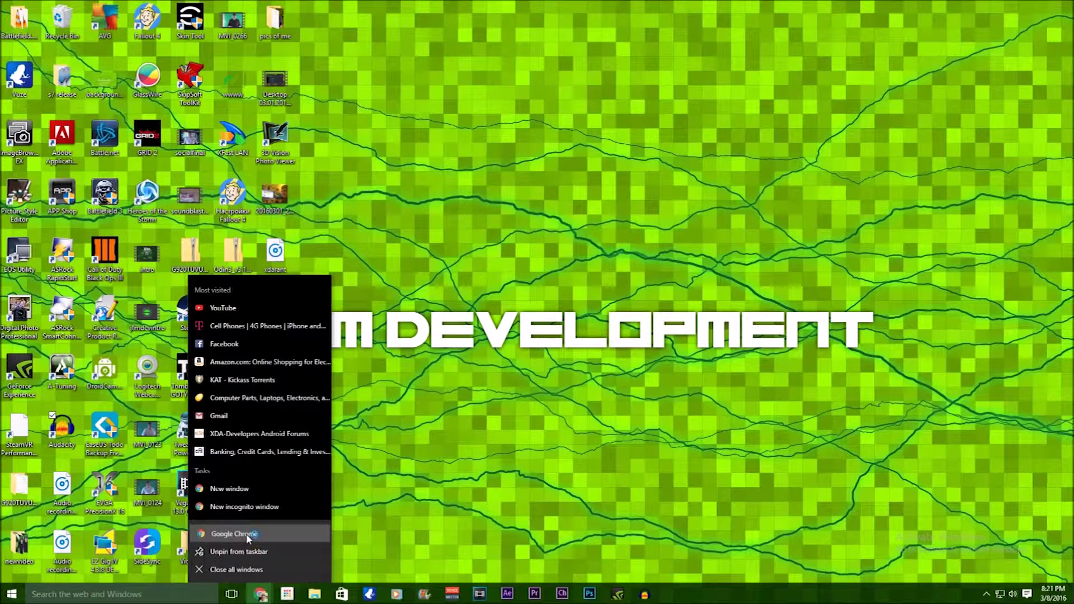
click(235, 530)
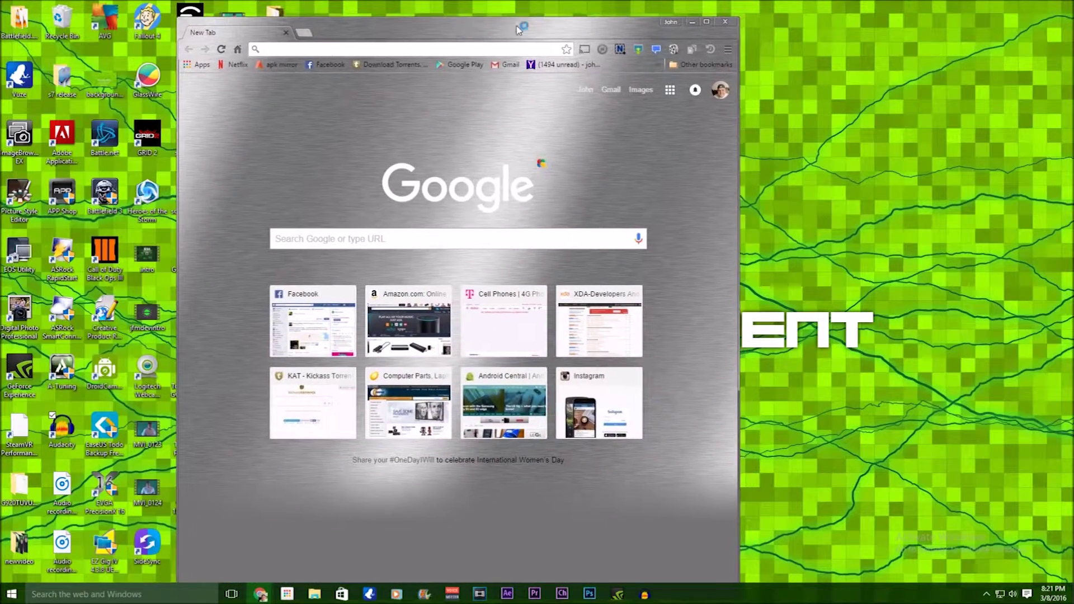
click(707, 23)
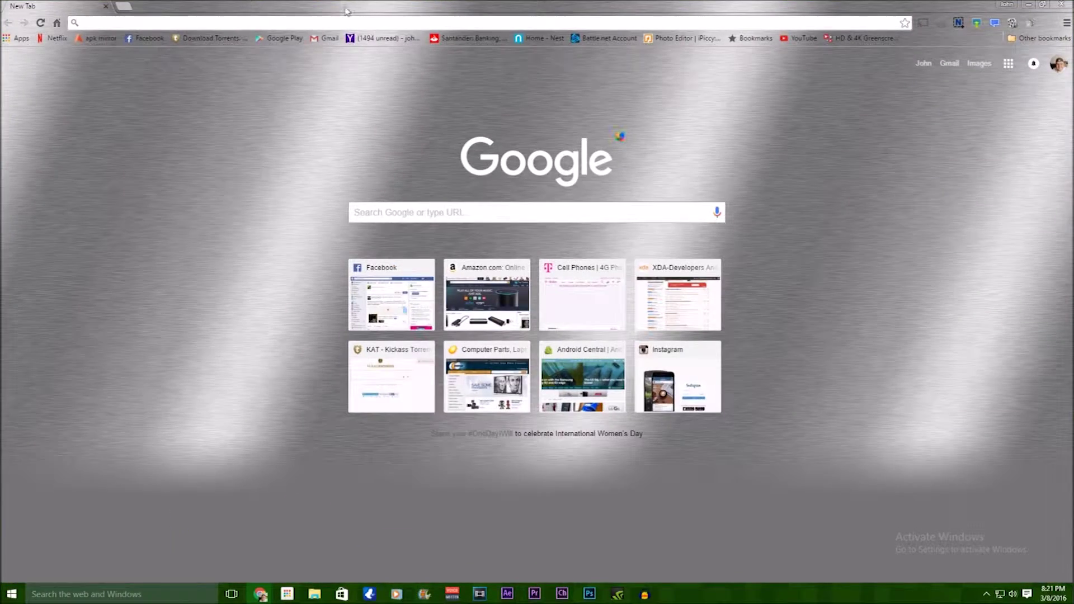
click(280, 38)
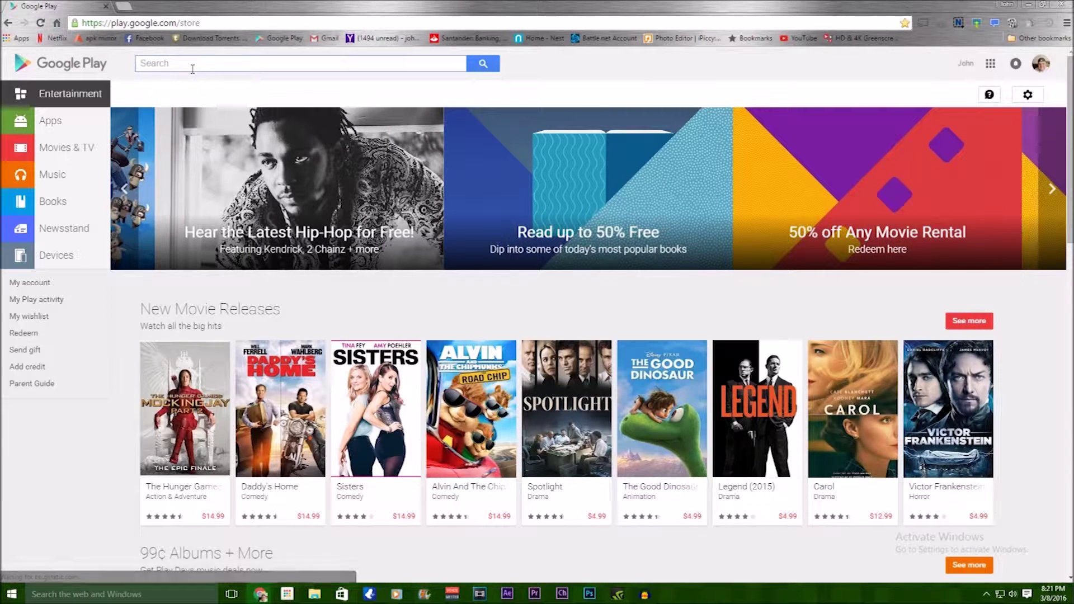
Step: Search the Google Play store for 'samsung side sync'
click(190, 65)
text(samsung)
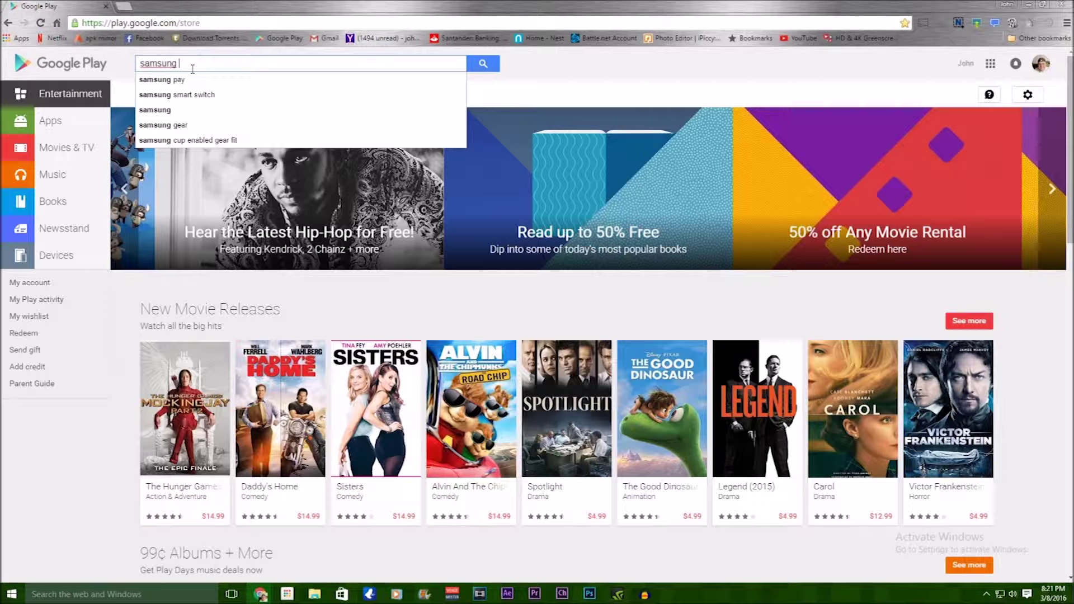
text( side)
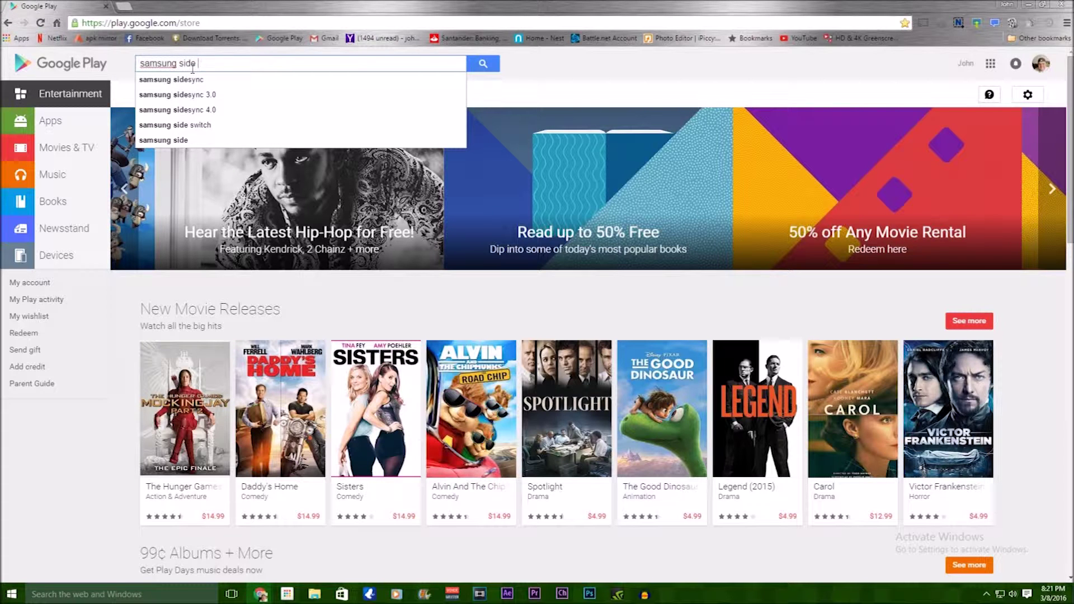
text( sync)
key(Return)
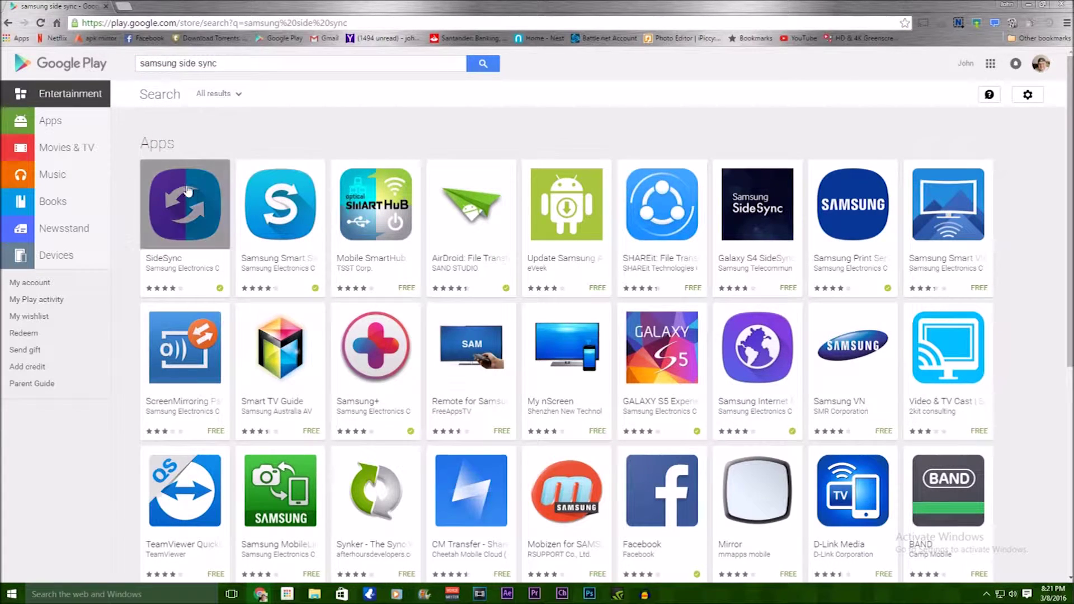
Step: Open SideSync's details page and read through its description, reviews and details
click(192, 196)
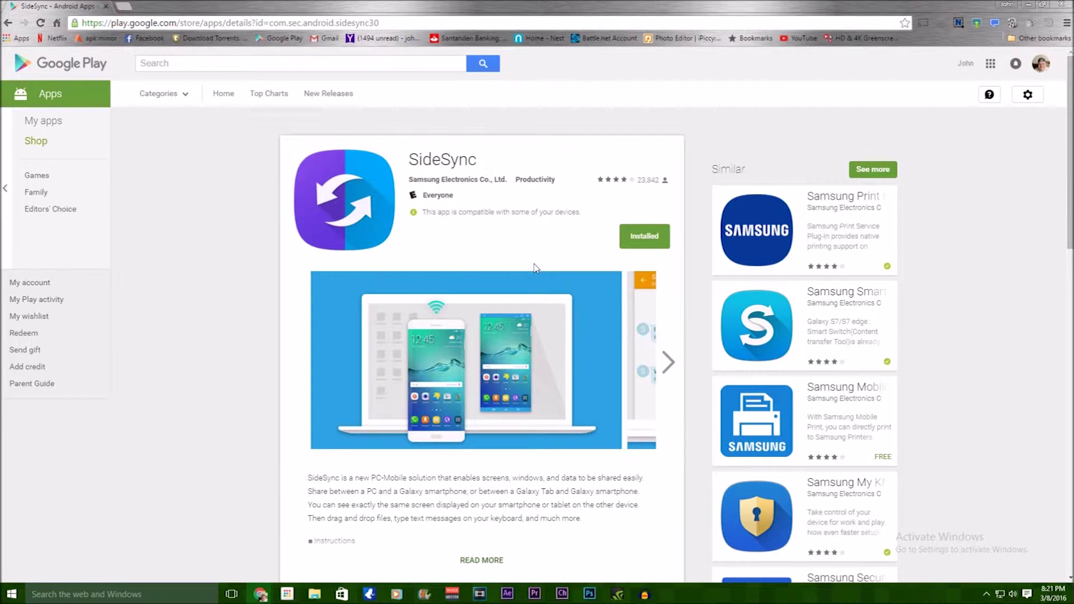
scroll(538, 267, down, 4)
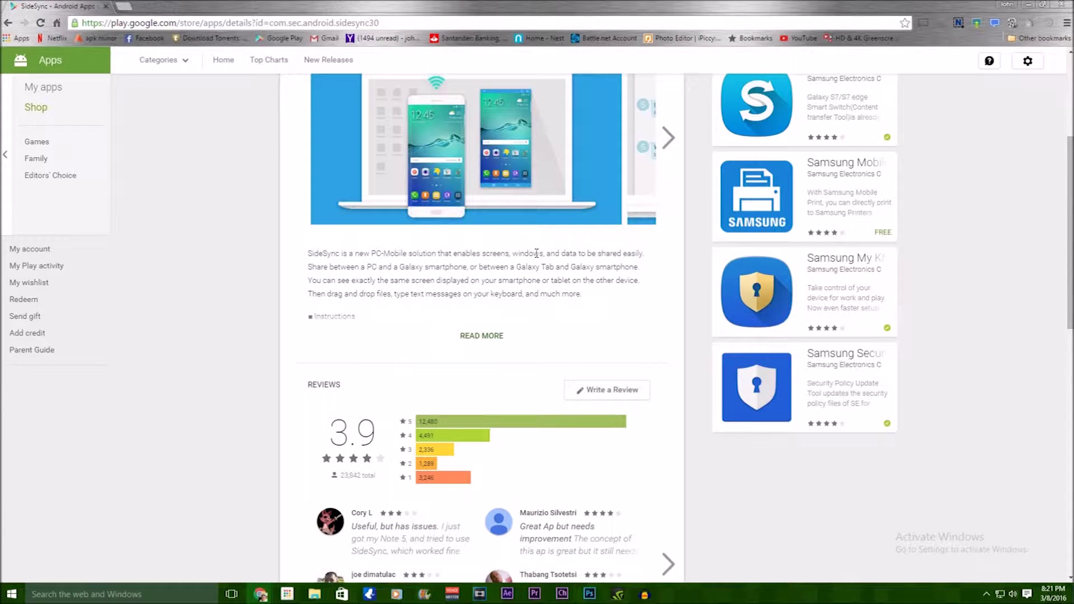
scroll(532, 263, down, 3)
scroll(529, 257, down, 2)
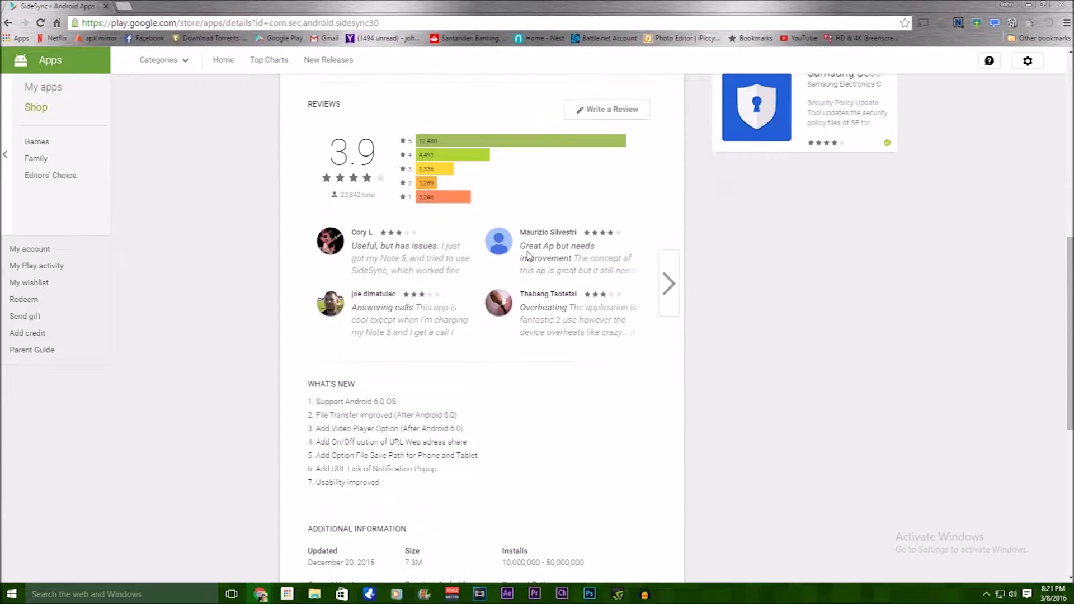
scroll(527, 257, down, 2)
scroll(526, 256, down, 1)
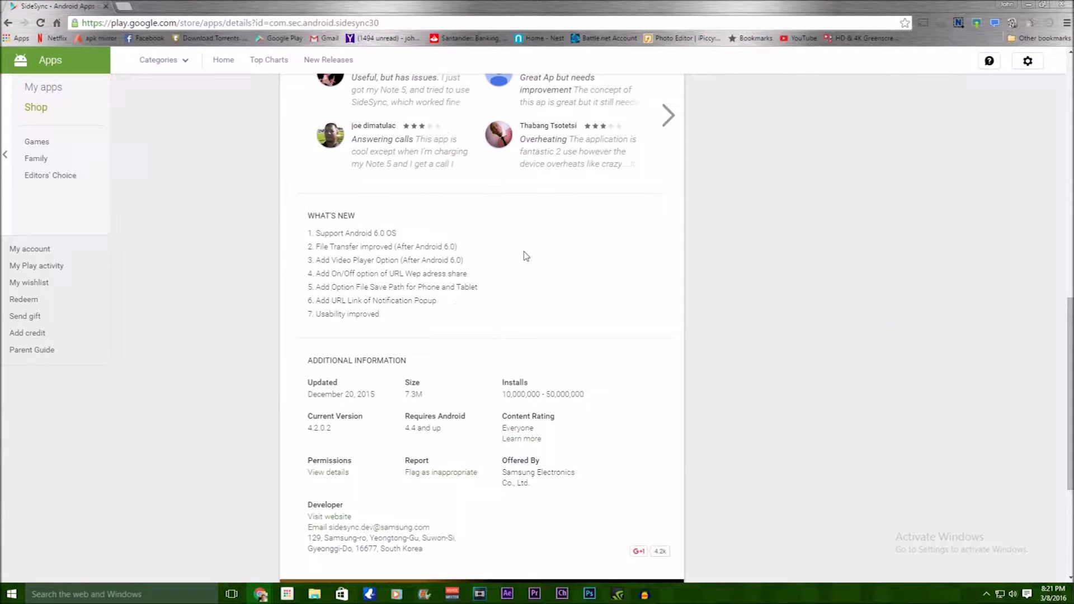
scroll(487, 258, up, 4)
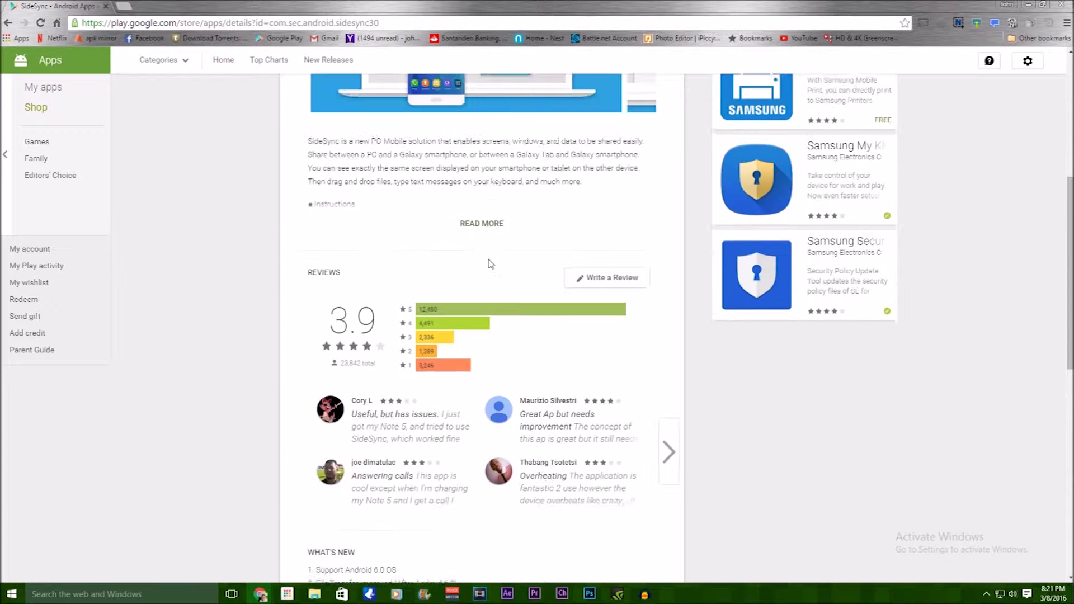
scroll(486, 263, up, 4)
scroll(480, 338, down, 1)
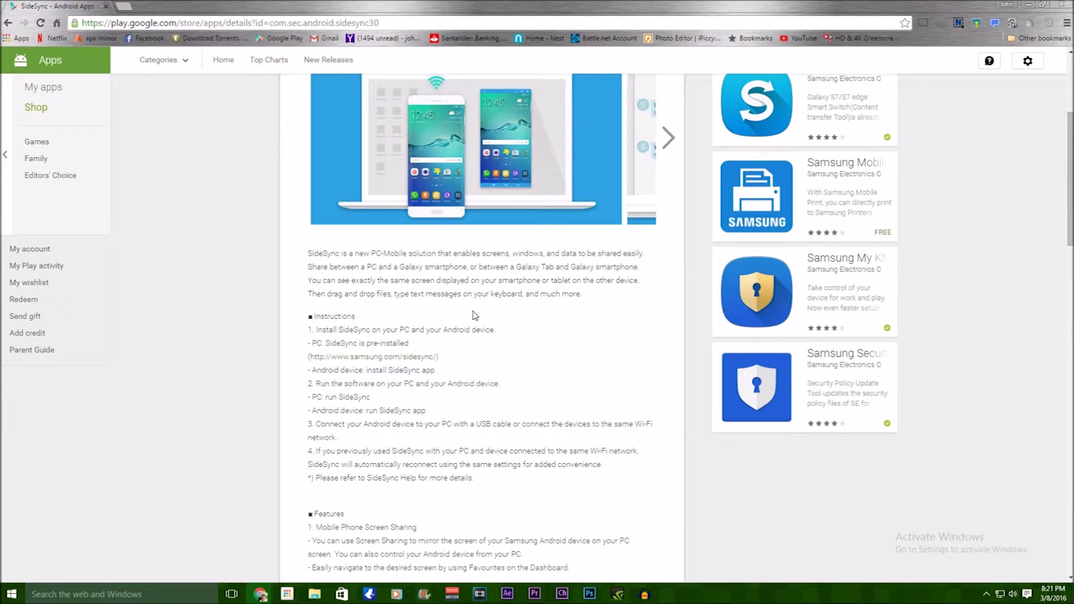
scroll(478, 322, down, 3)
scroll(476, 313, down, 1)
scroll(475, 311, down, 2)
scroll(477, 311, down, 4)
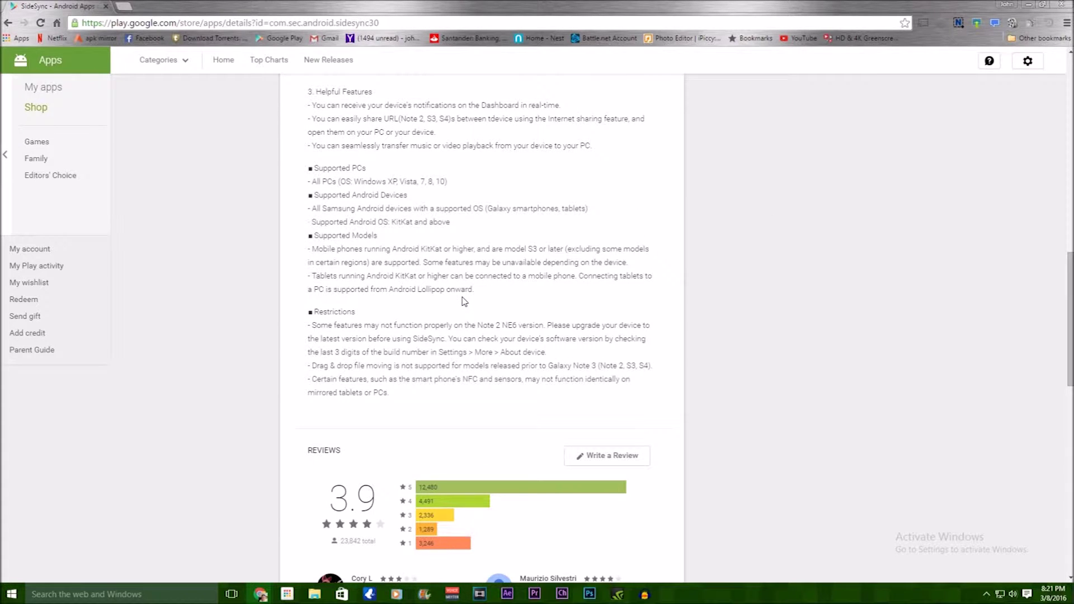
scroll(463, 302, down, 5)
scroll(463, 304, down, 3)
scroll(464, 307, down, 3)
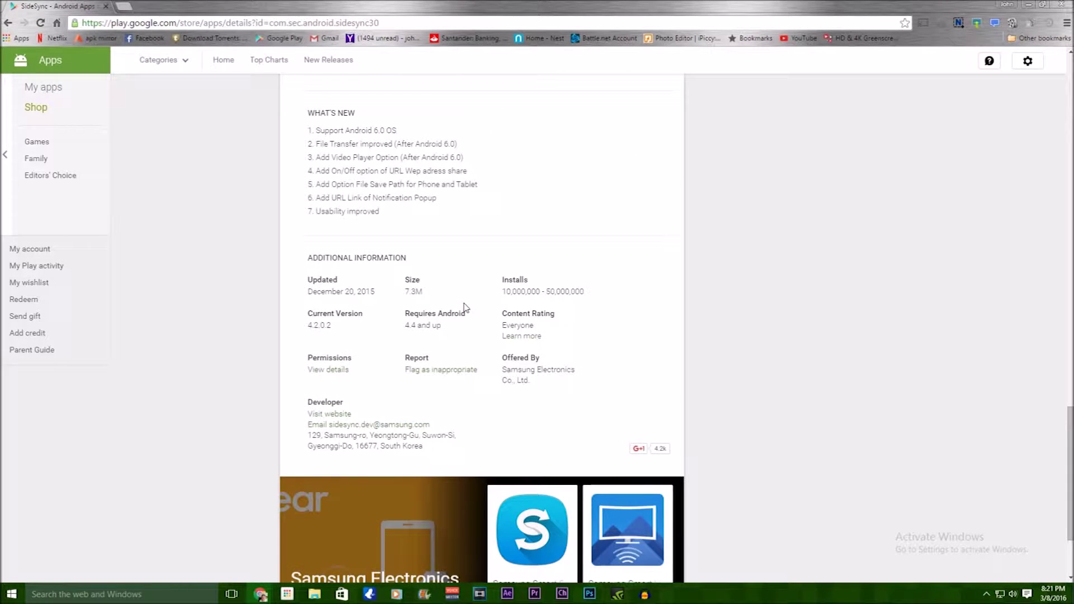
scroll(463, 307, down, 2)
Step: Return to the top of the SideSync page and bring up the install dialog
scroll(464, 309, up, 1)
scroll(463, 310, up, 8)
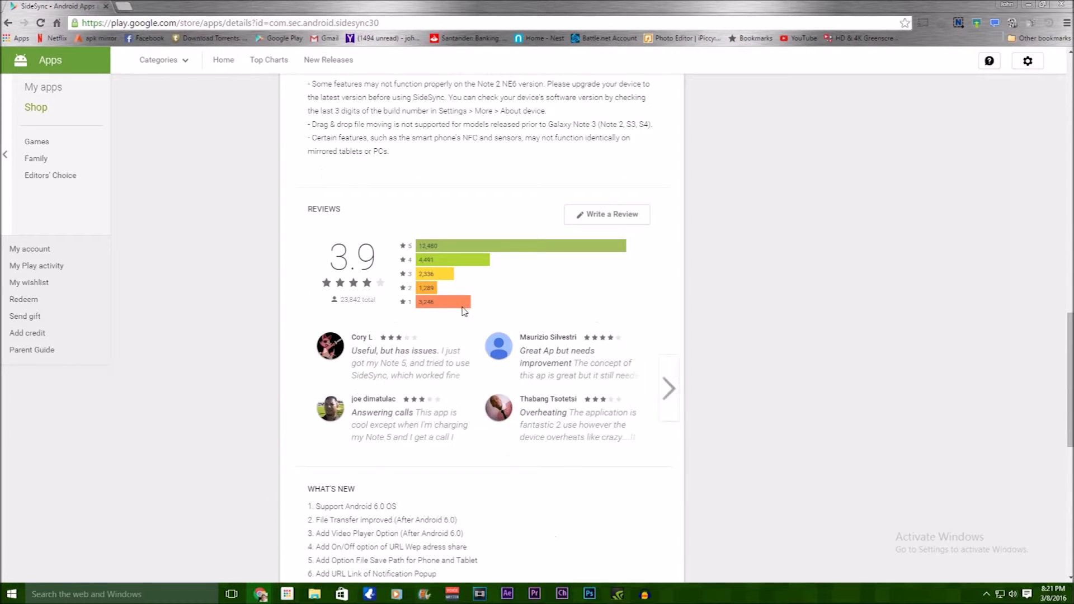
scroll(464, 310, up, 7)
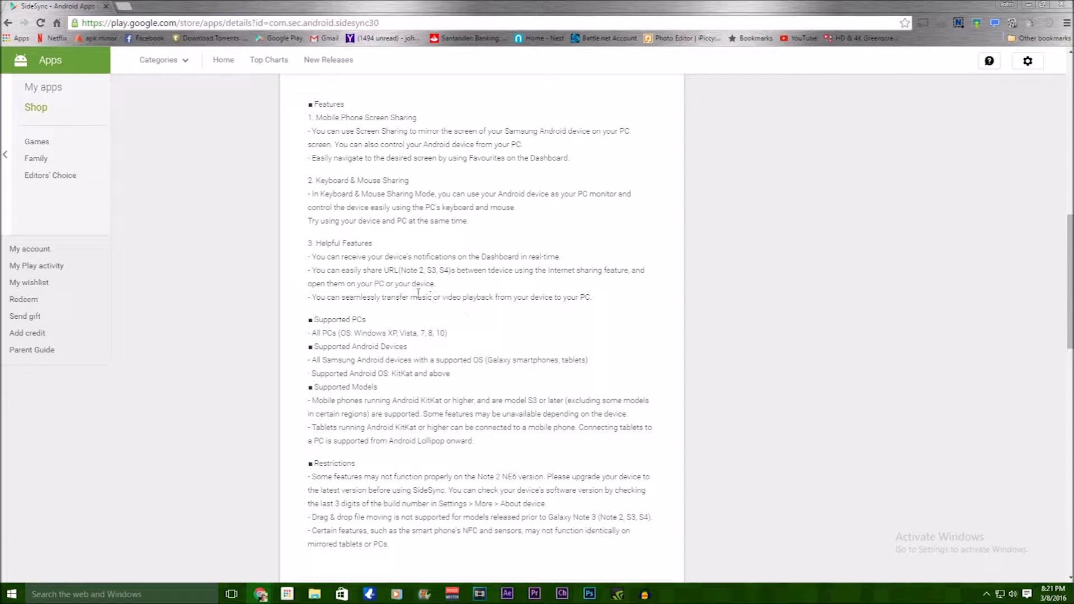
scroll(417, 290, up, 1)
scroll(411, 280, up, 4)
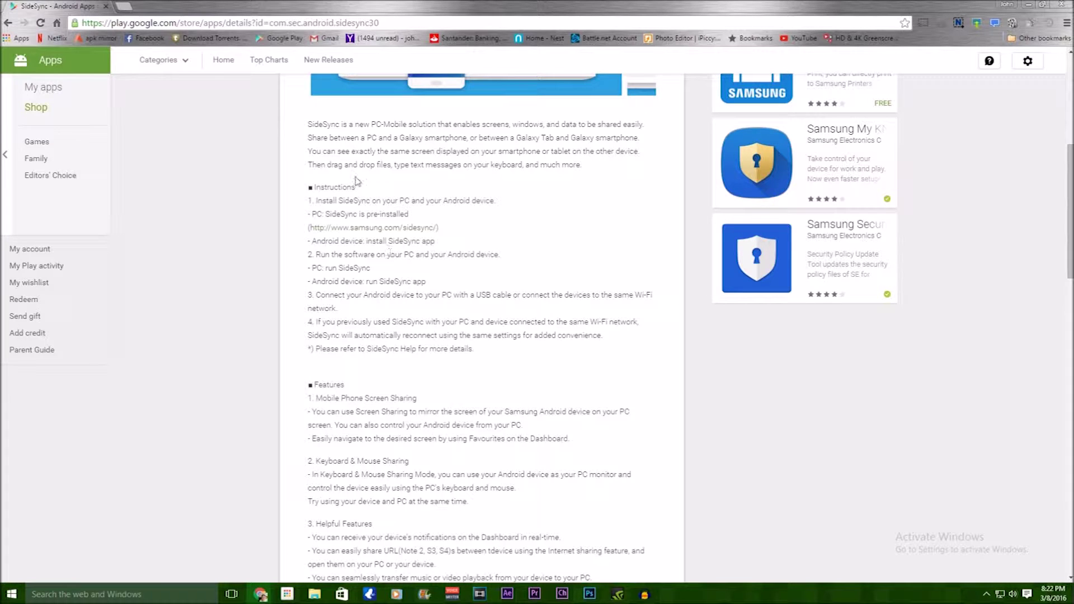
scroll(478, 271, up, 3)
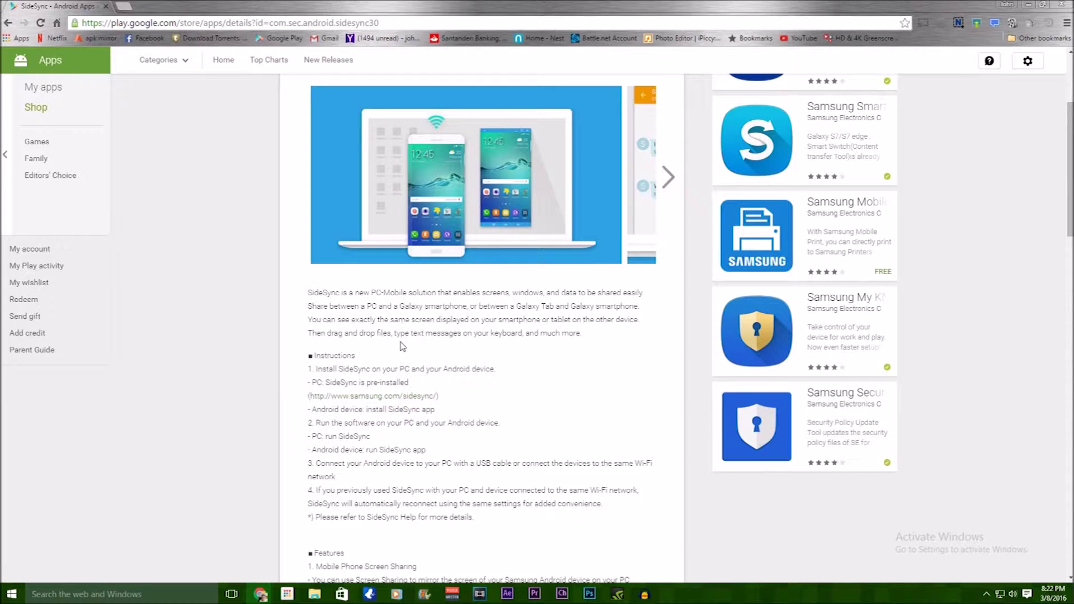
scroll(394, 335, up, 1)
scroll(425, 319, up, 3)
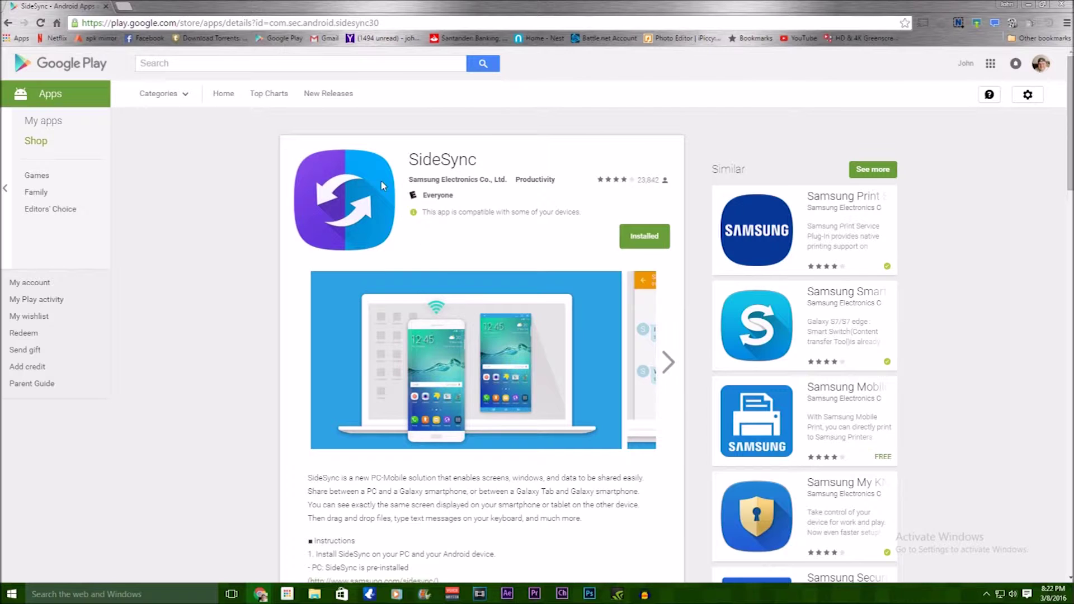
click(633, 249)
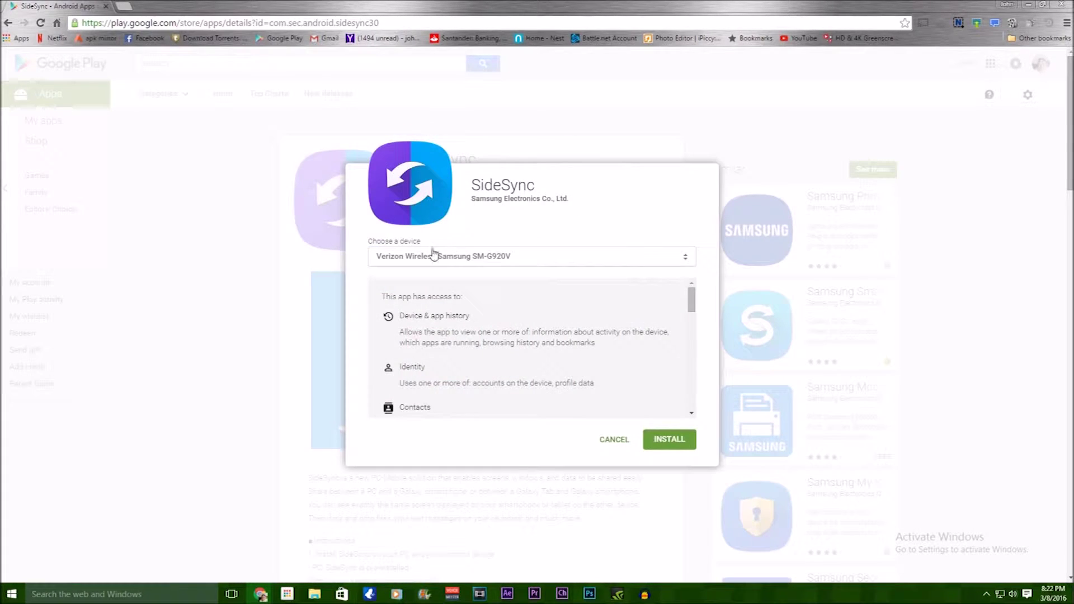
Step: Check the install device list, cancel the install, and scroll into the description
click(540, 263)
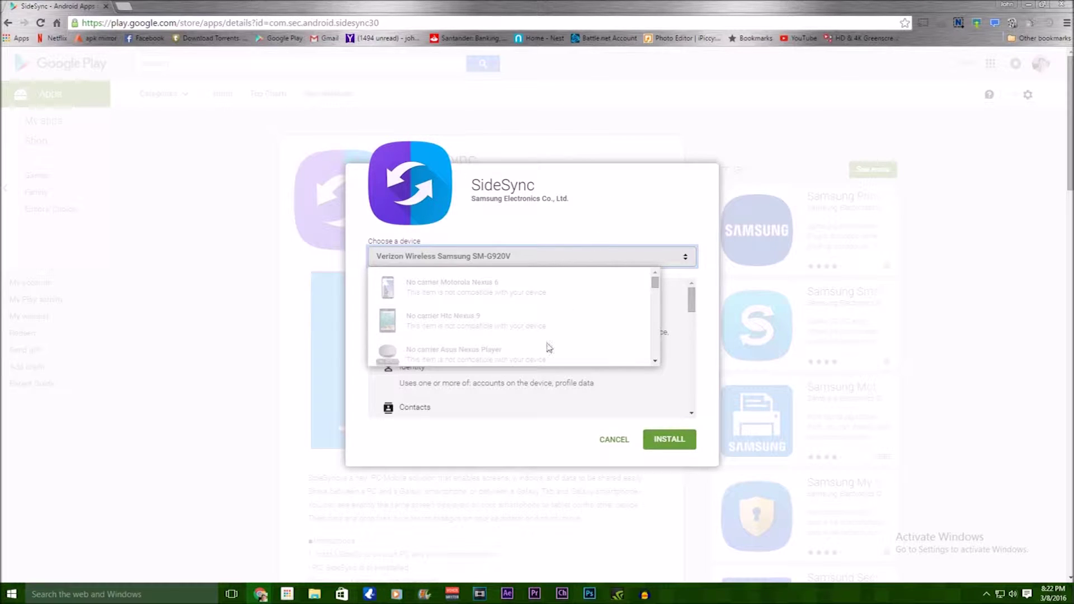
click(602, 442)
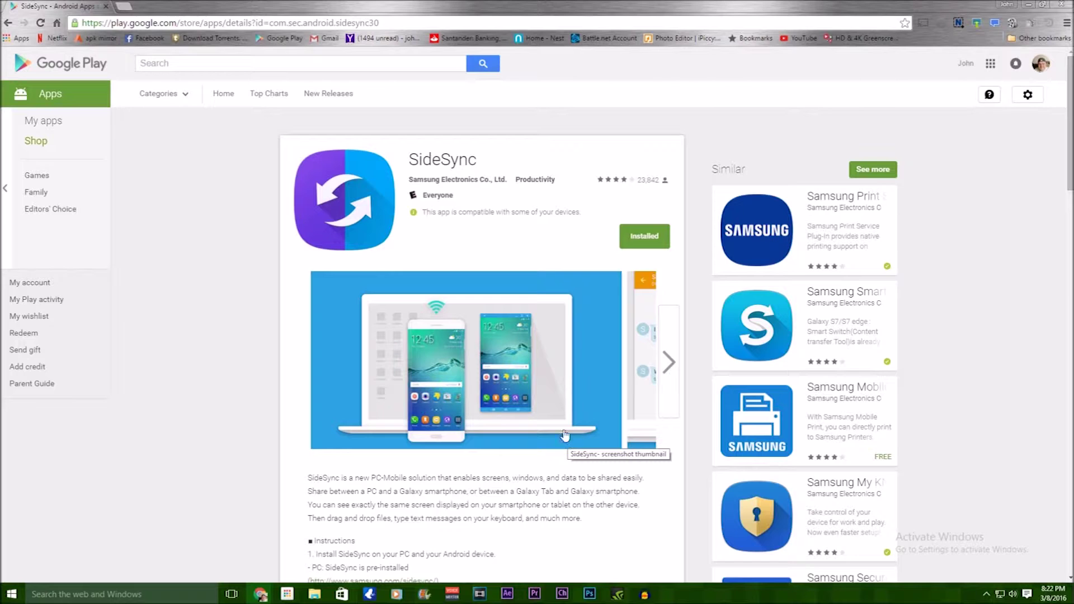
scroll(517, 442, down, 3)
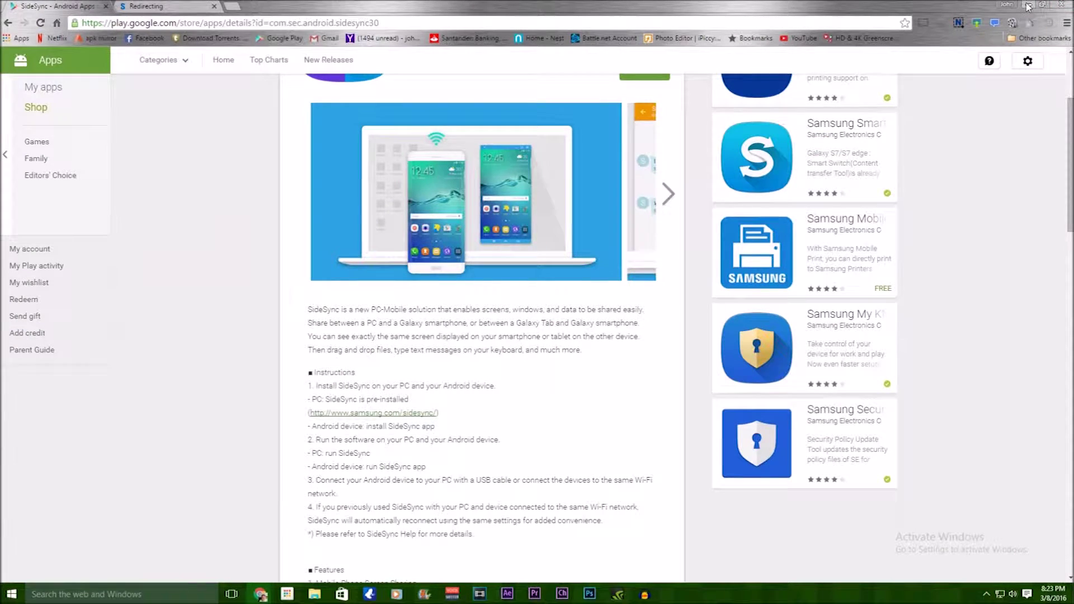
Step: Minimize the Chrome window to reveal the desktop
click(1028, 7)
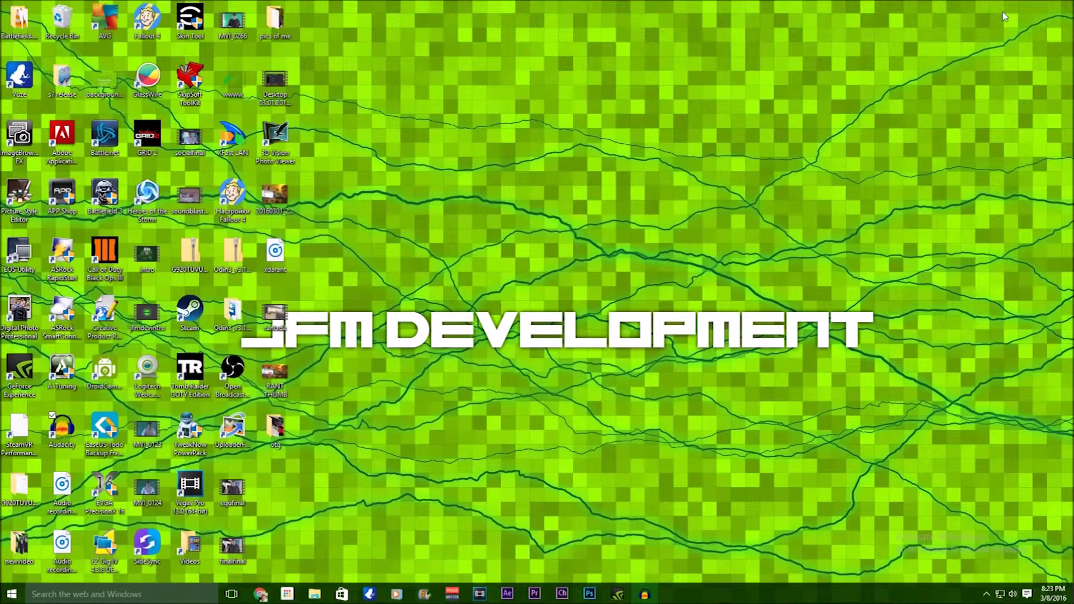
Step: Launch SideSync from its desktop icon and start mirroring the phone screen
double_click(148, 545)
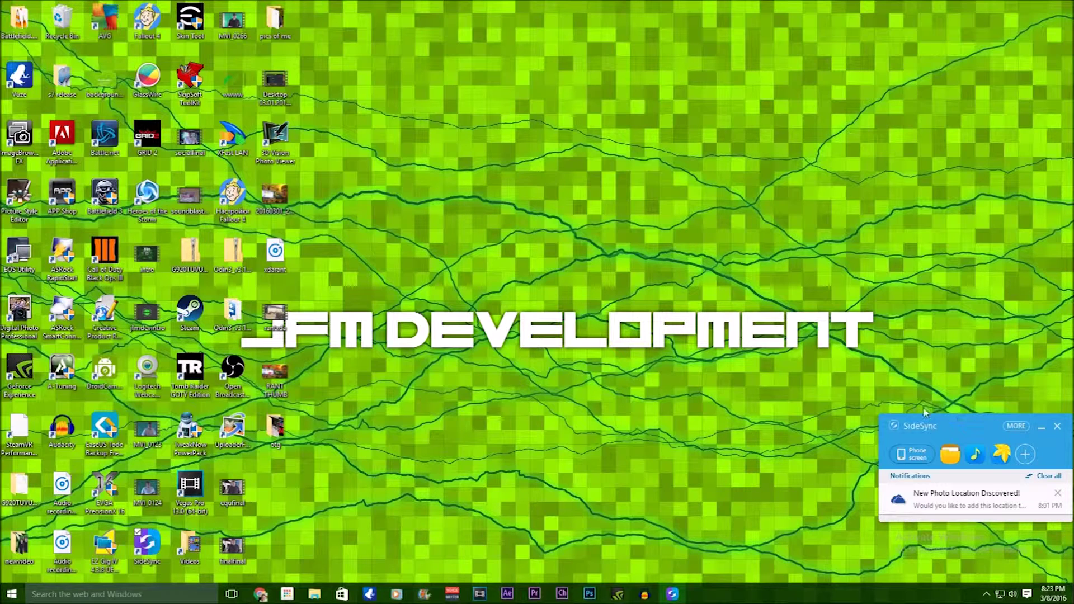
click(907, 457)
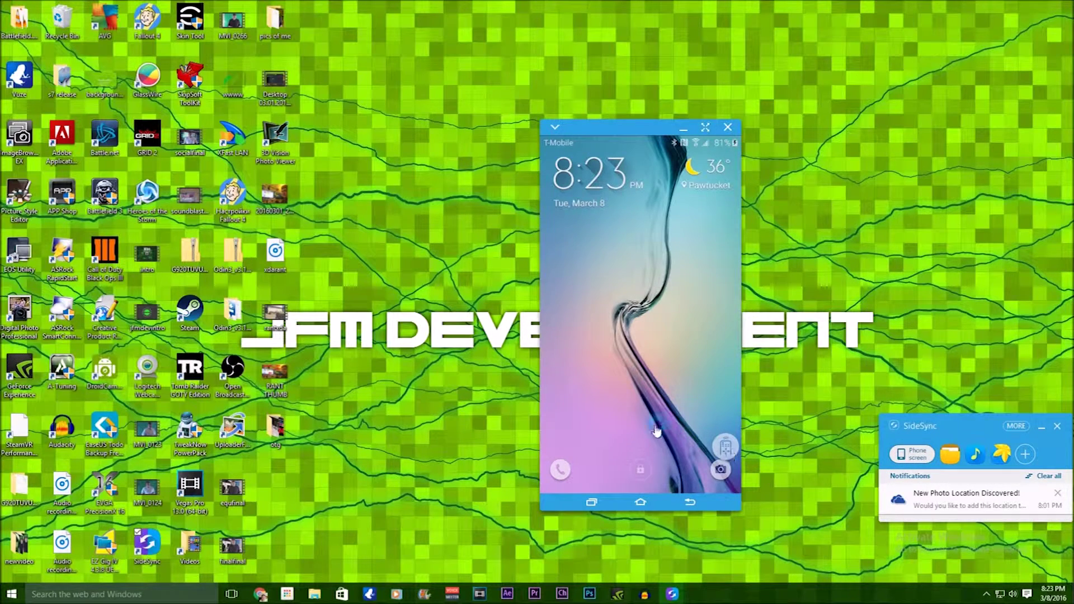
Step: Unlock the mirrored phone and page through its home screens
drag(643, 467, 695, 300)
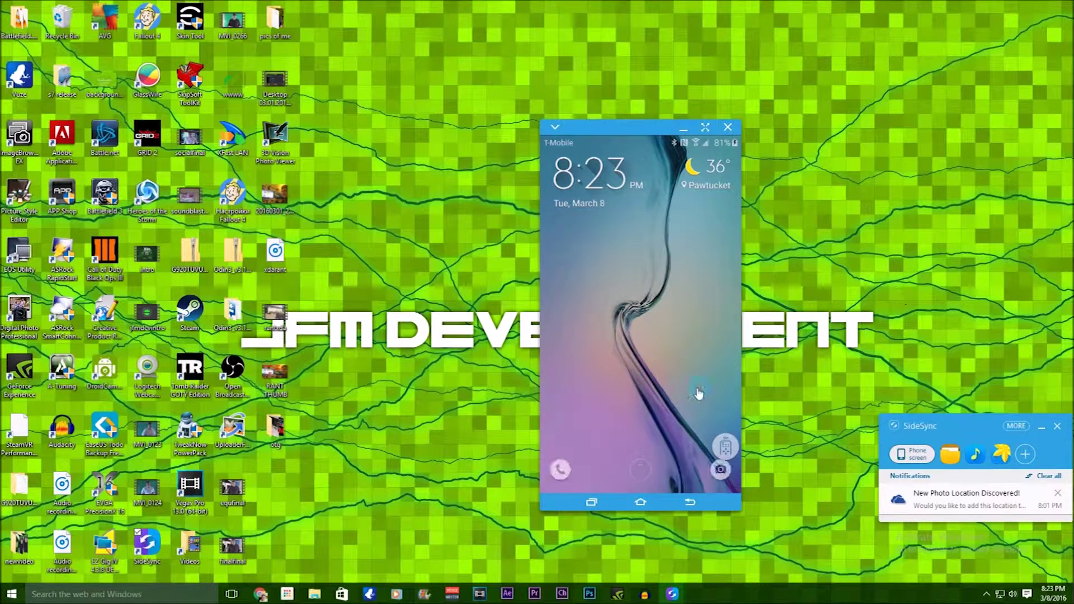
drag(631, 460, 613, 398)
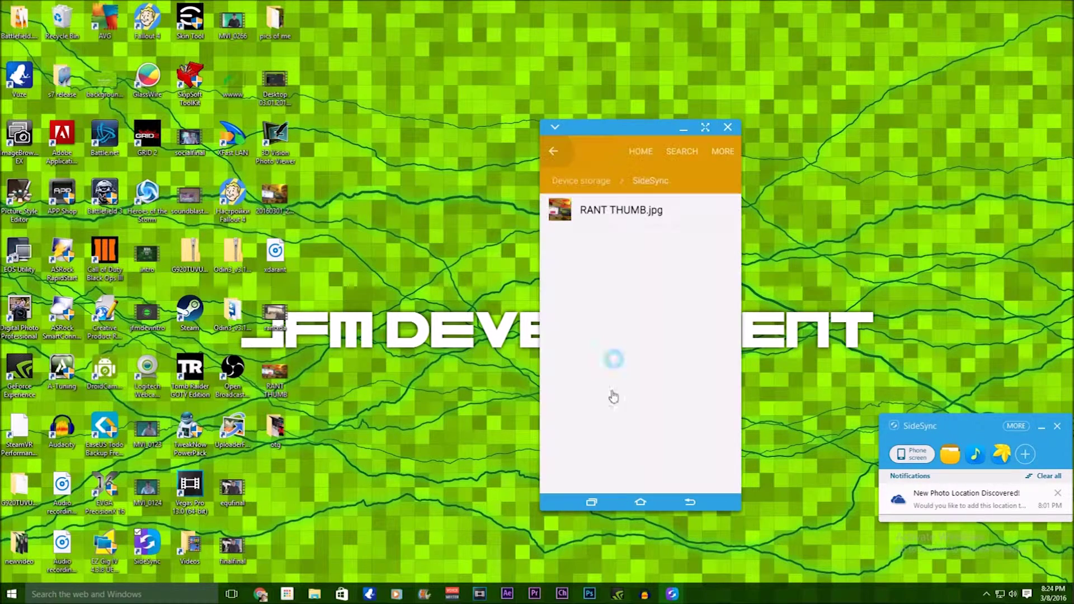
click(640, 502)
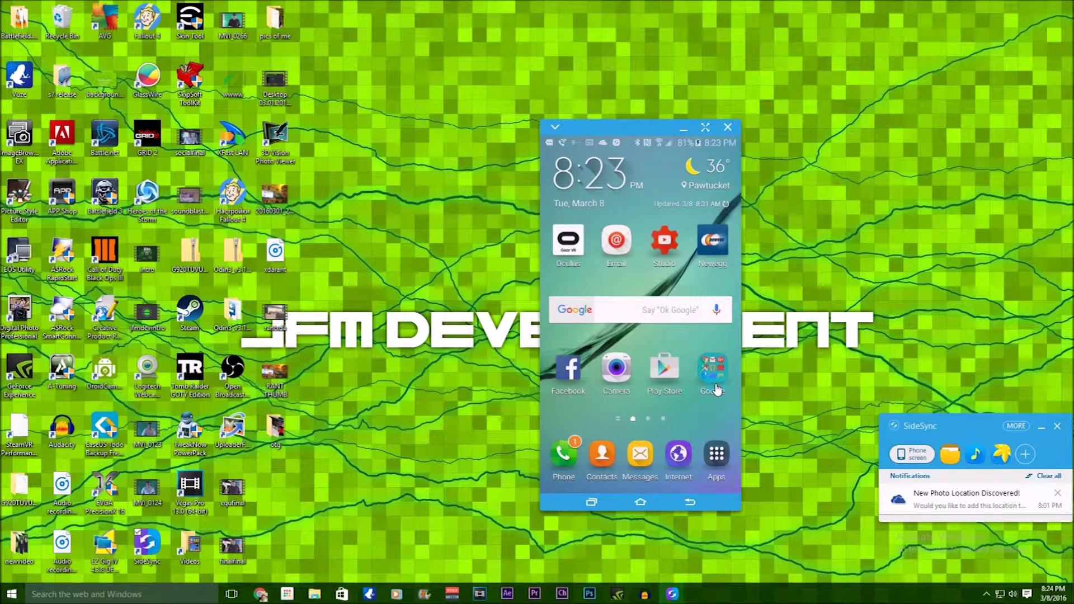
drag(716, 390, 582, 386)
drag(710, 358, 519, 345)
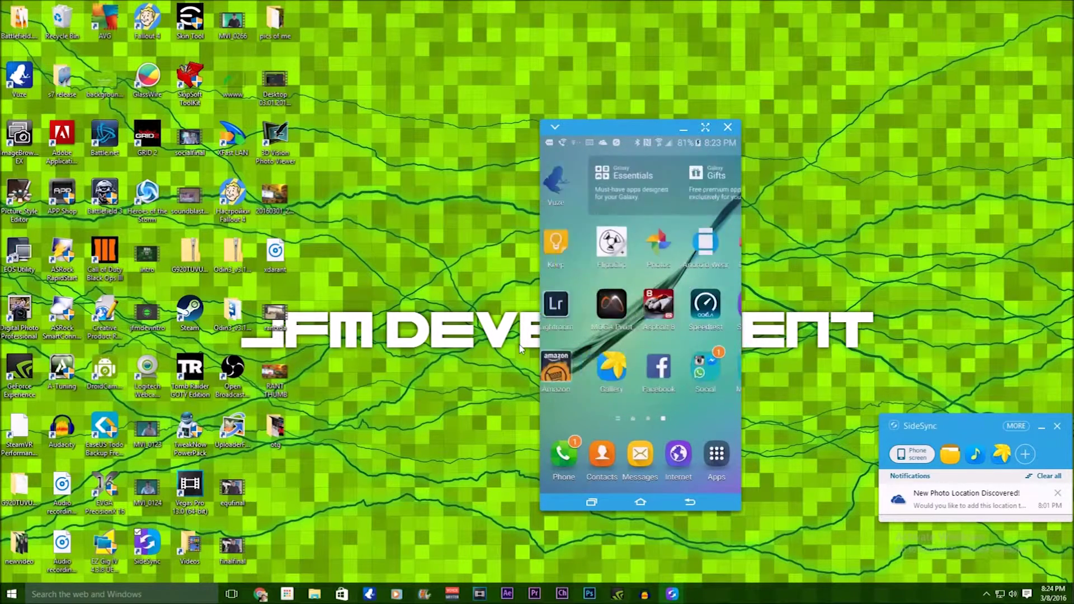
drag(604, 352, 702, 358)
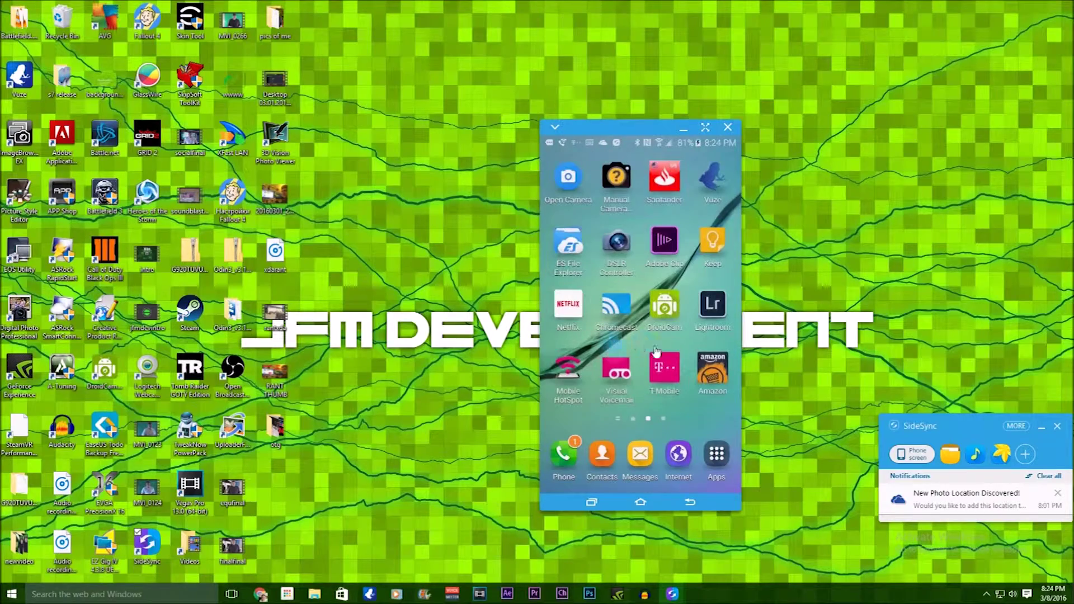
drag(593, 352, 699, 355)
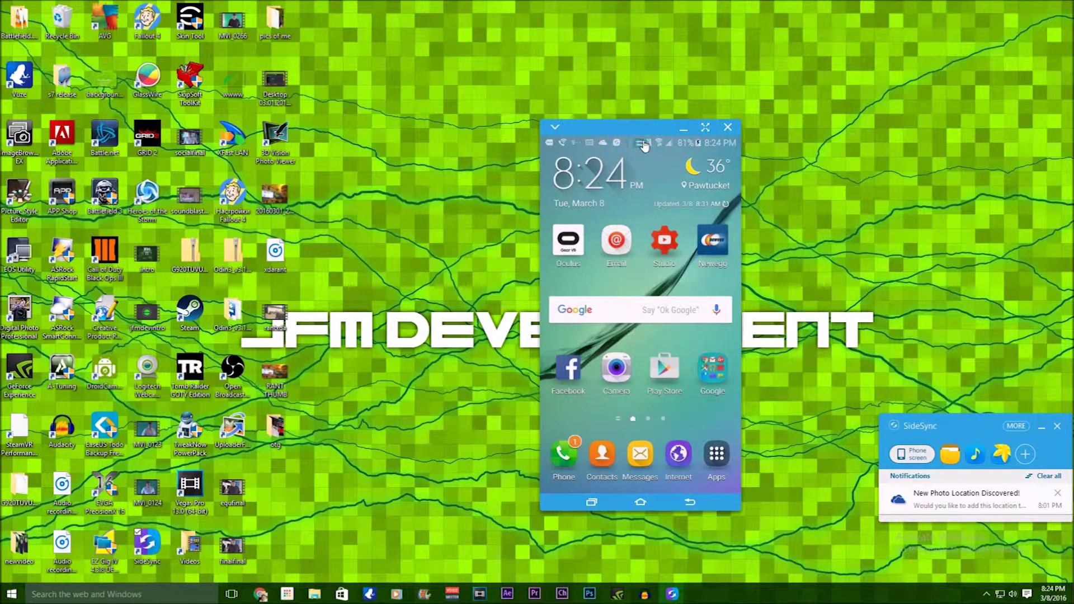
Step: Open Settings from the notification shade, return home, and open the Google folder
drag(644, 147, 643, 184)
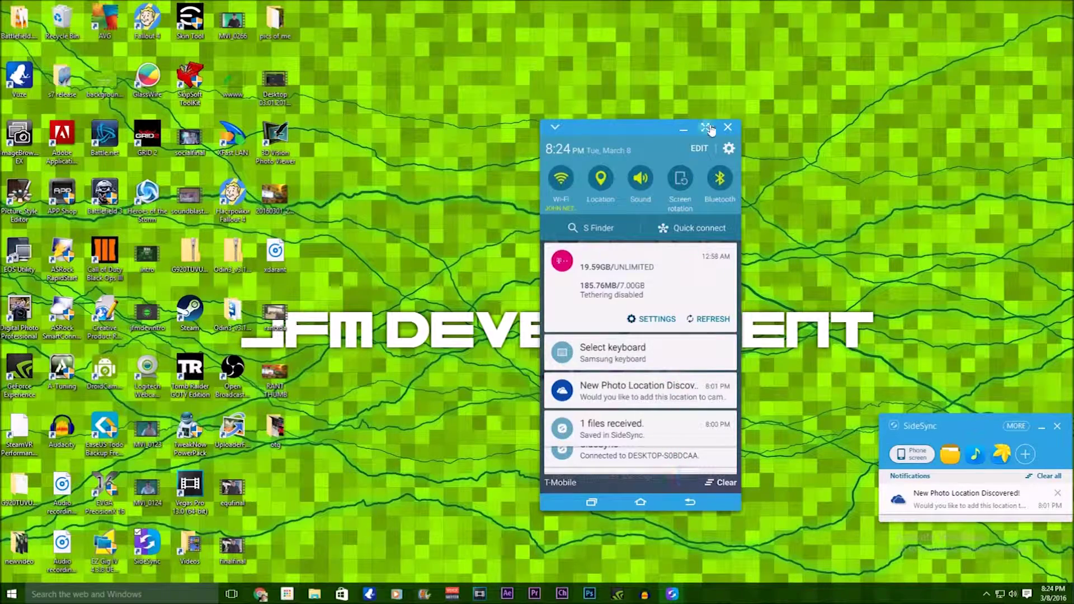
click(729, 149)
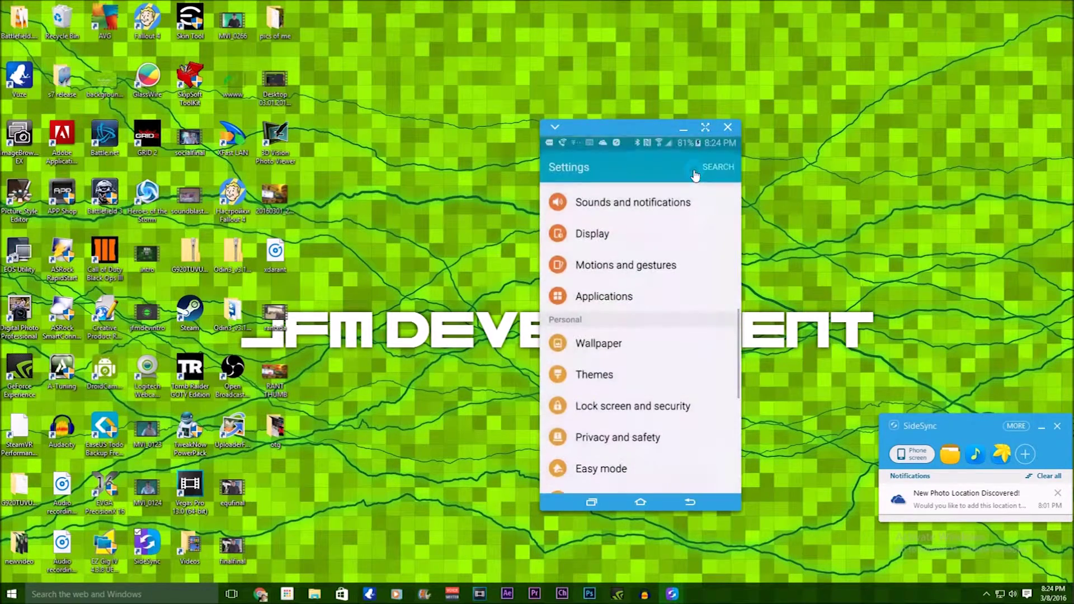
click(641, 502)
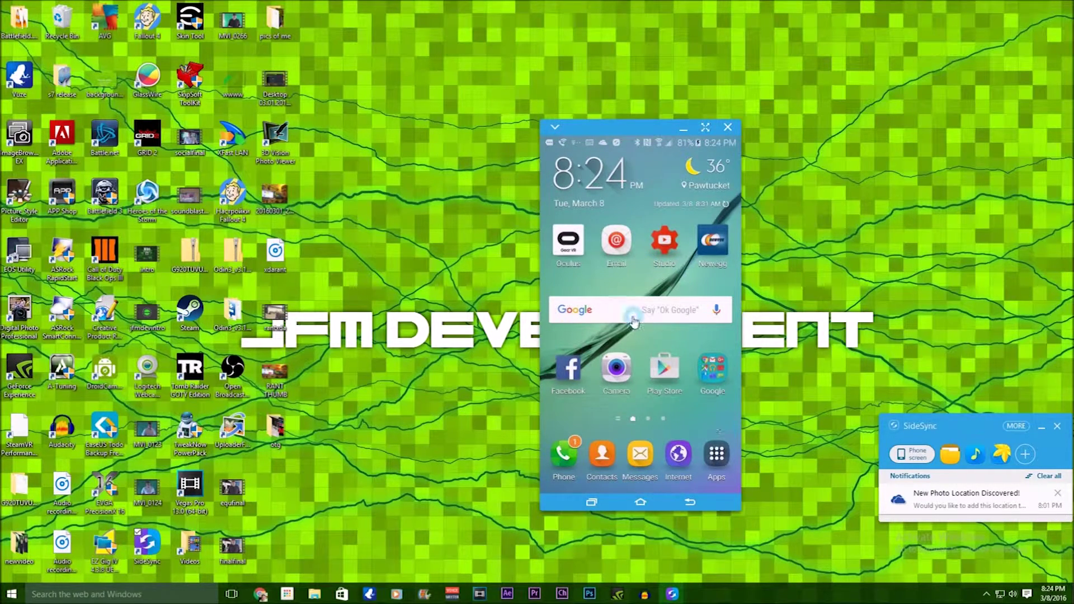
click(719, 374)
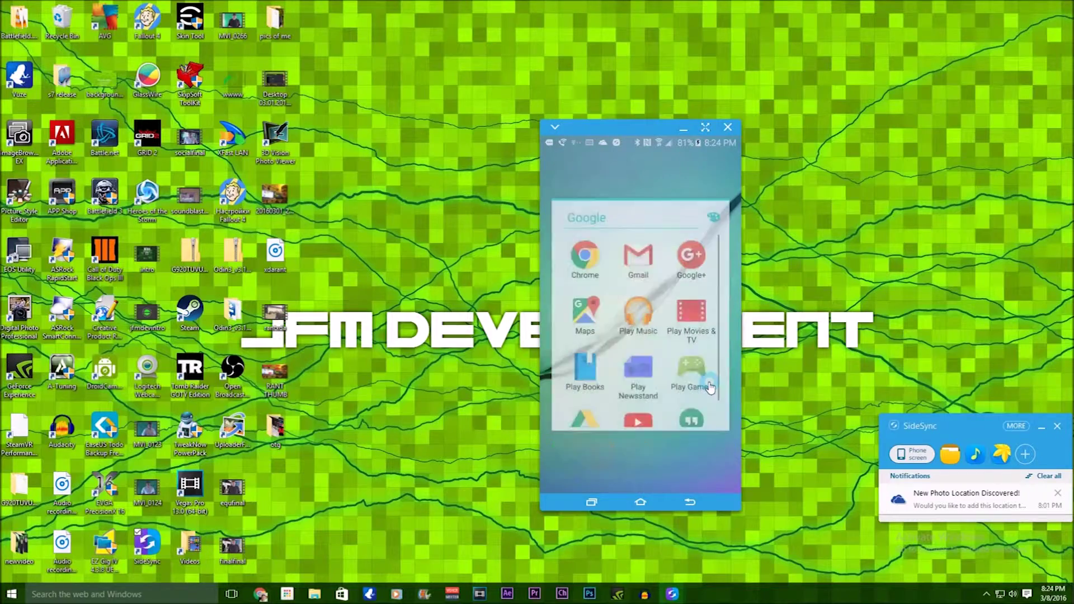
Step: Play CNET's VR virgins video in YouTube and show the mirrored phone full screen
click(636, 424)
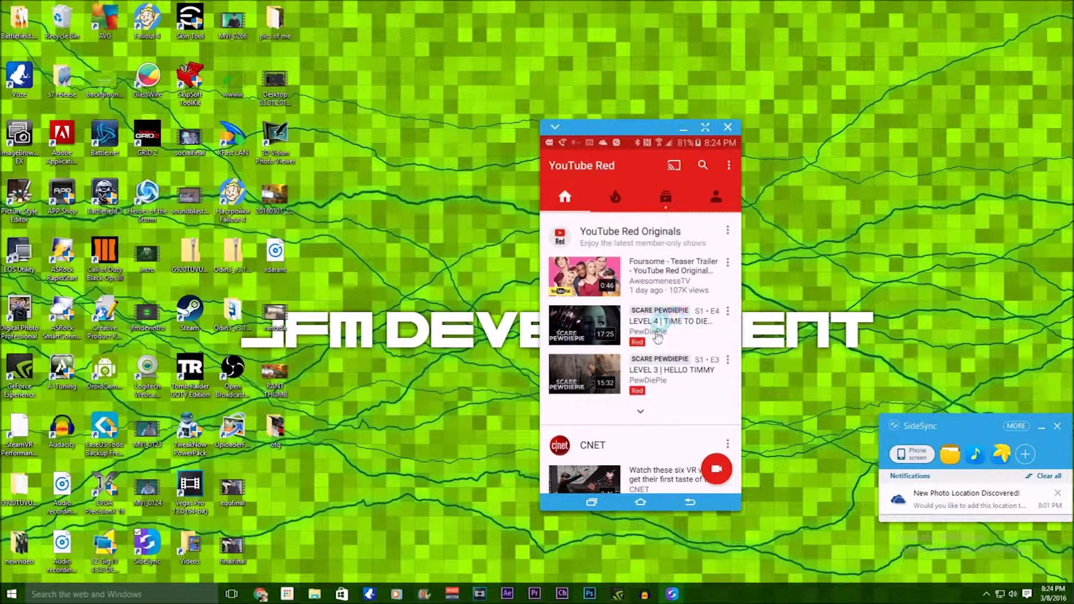
scroll(650, 442, down, 1)
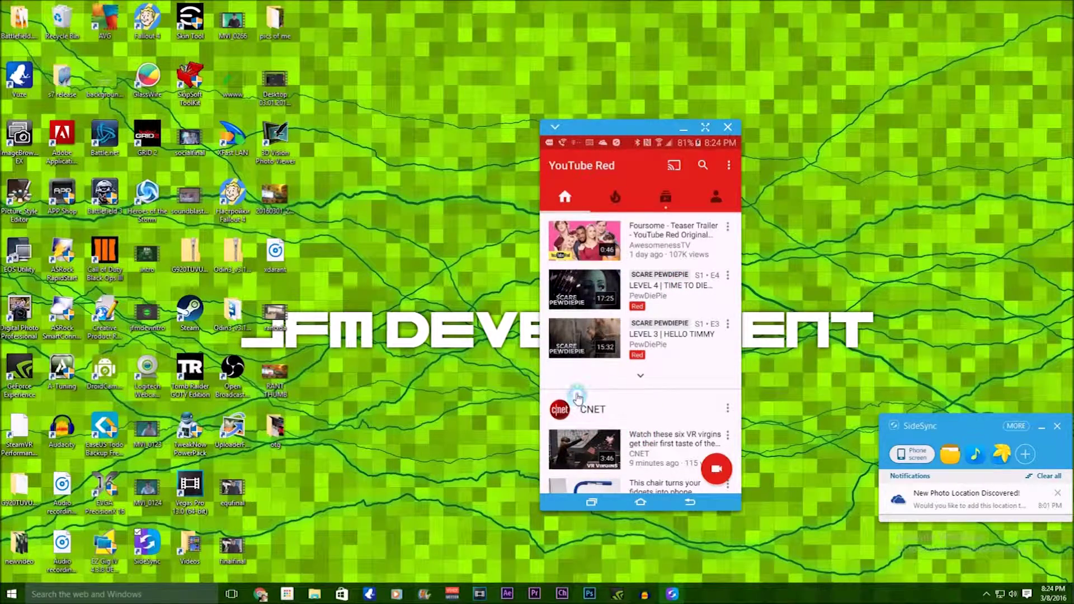
click(585, 456)
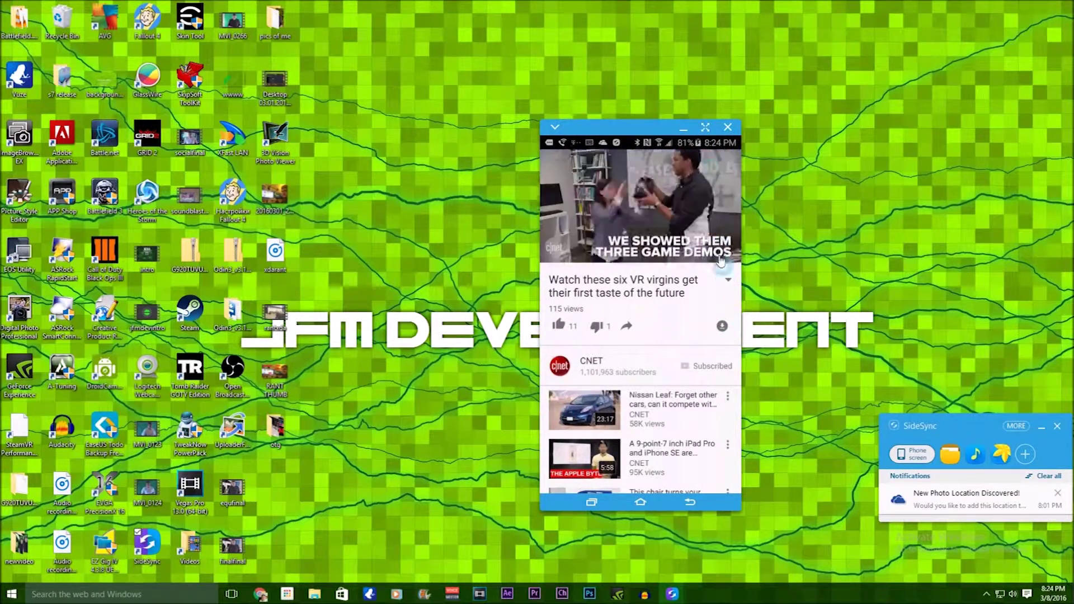
click(705, 128)
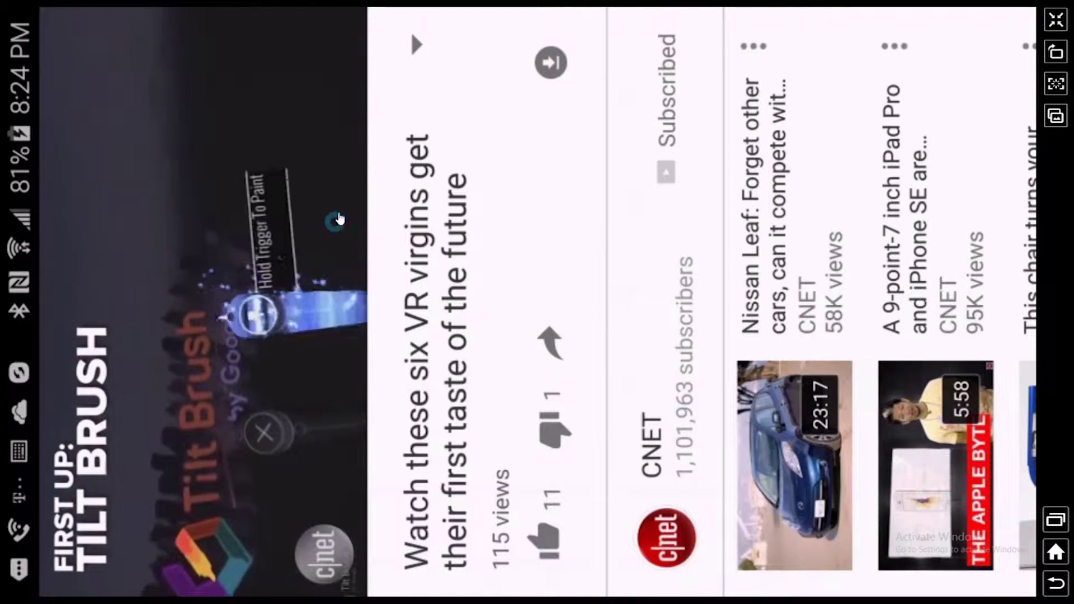
Step: Switch the YouTube video to full-screen landscape playback
click(313, 167)
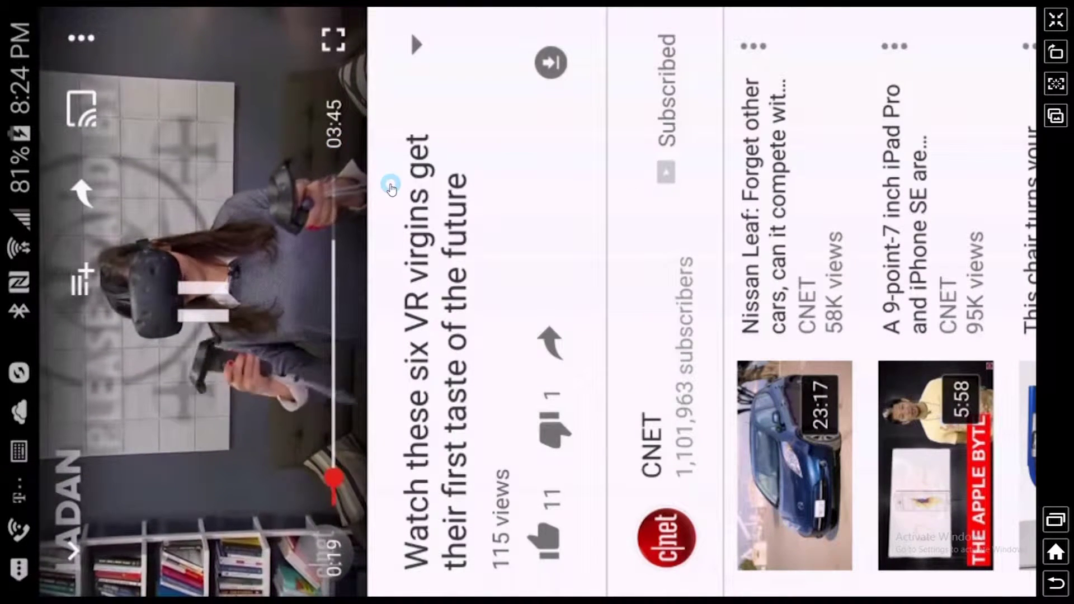
click(328, 37)
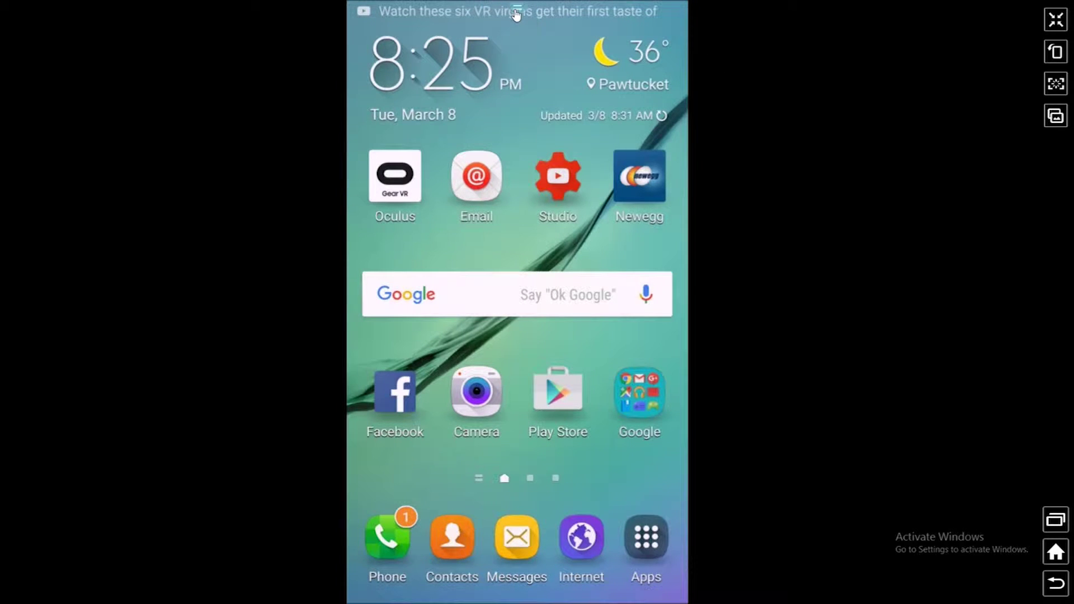
Step: Pause and dismiss the video notification, clear notifications, and leave full-screen view
drag(514, 8, 500, 40)
click(583, 272)
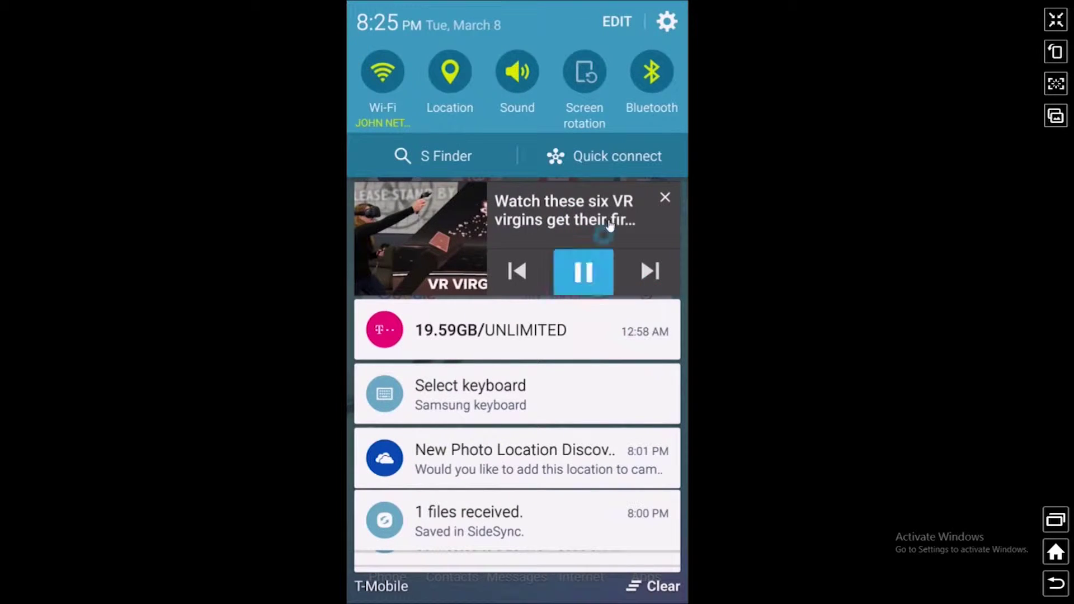
click(660, 200)
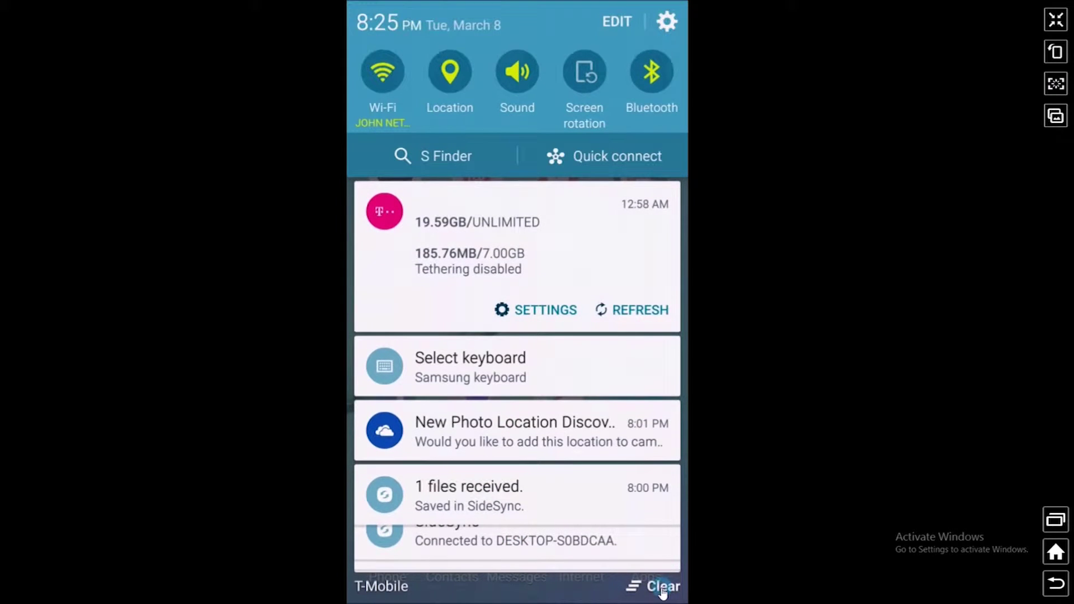
click(661, 582)
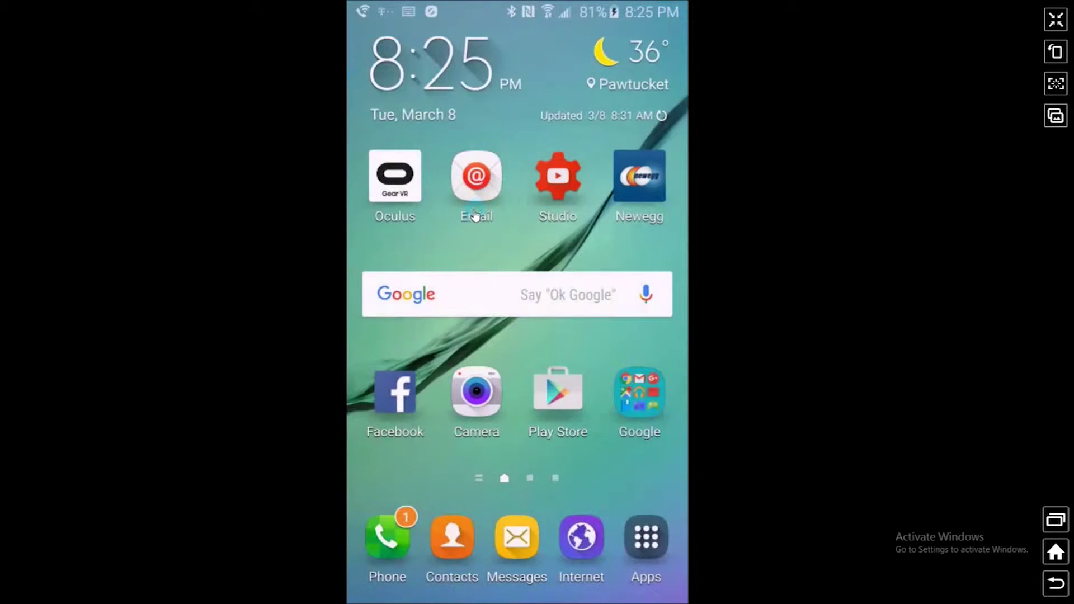
click(1055, 20)
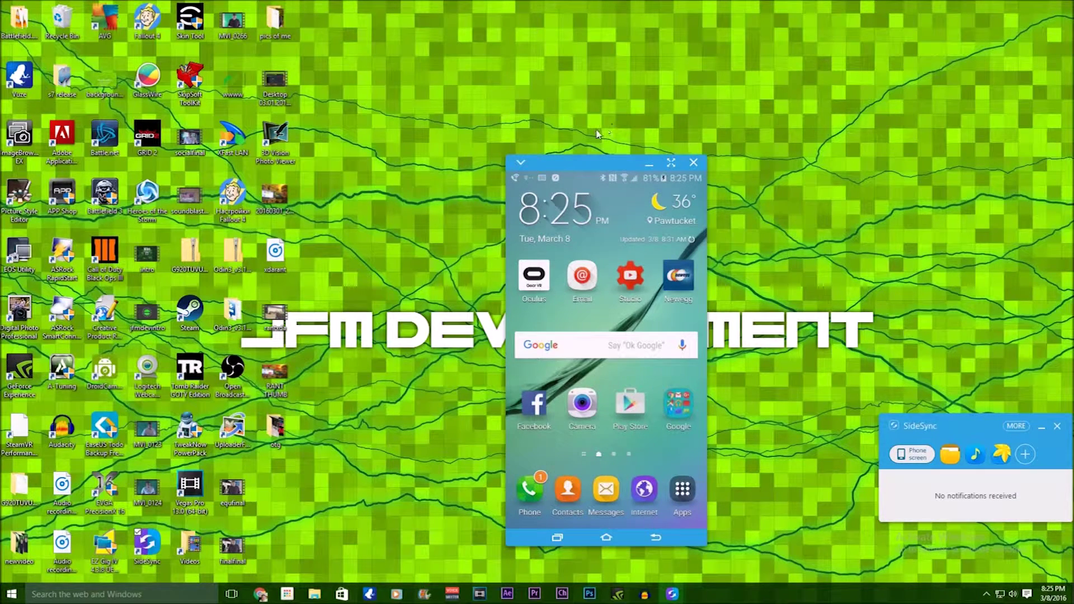
Step: Close the phone-screen window, then open the phone's music player from SideSync
click(693, 163)
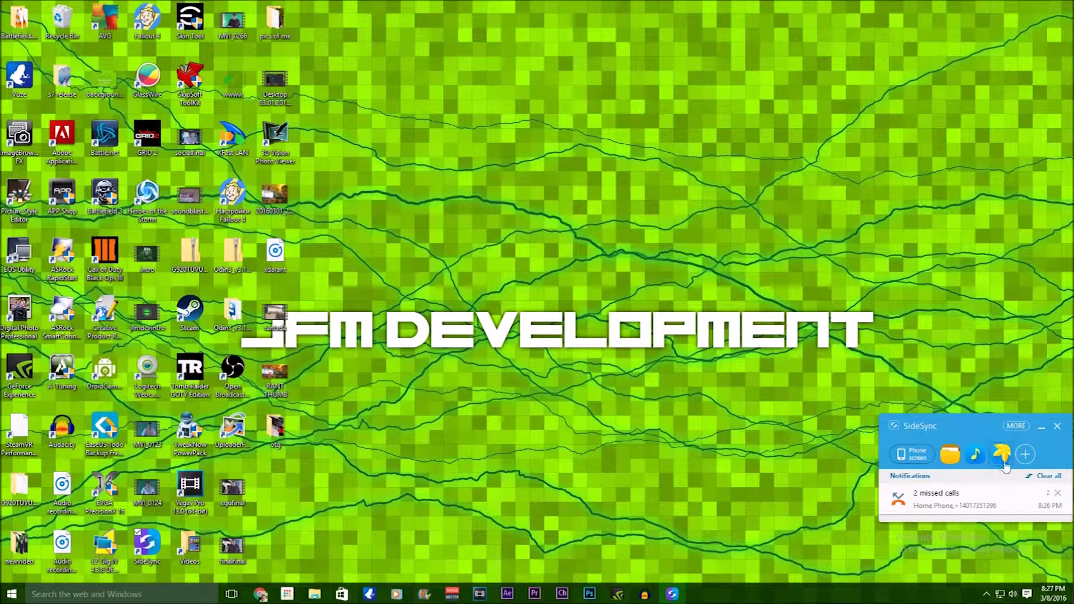
click(975, 455)
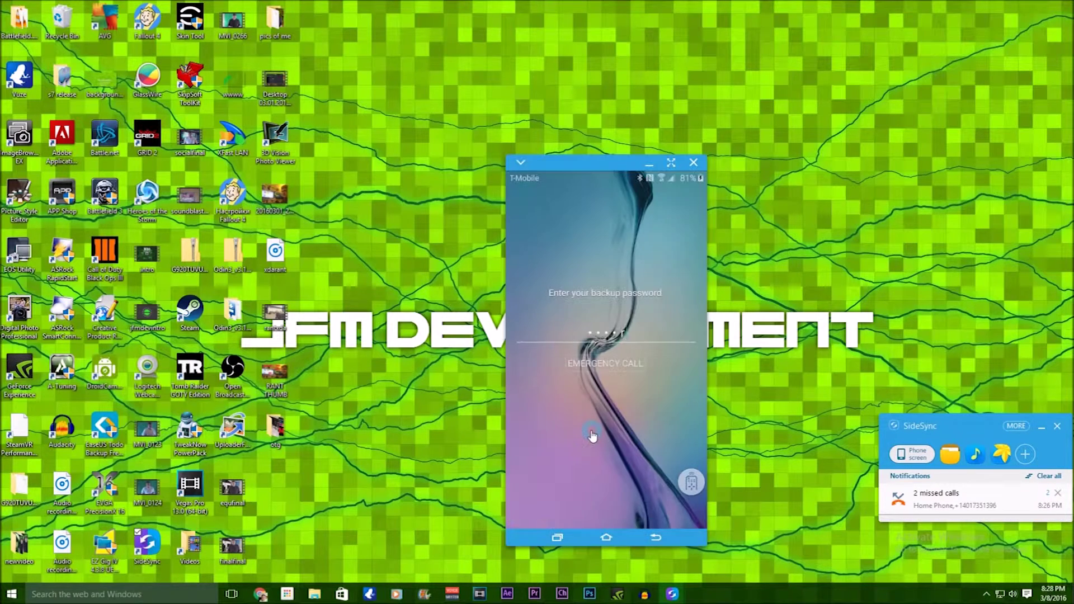
text(7)
key(Return)
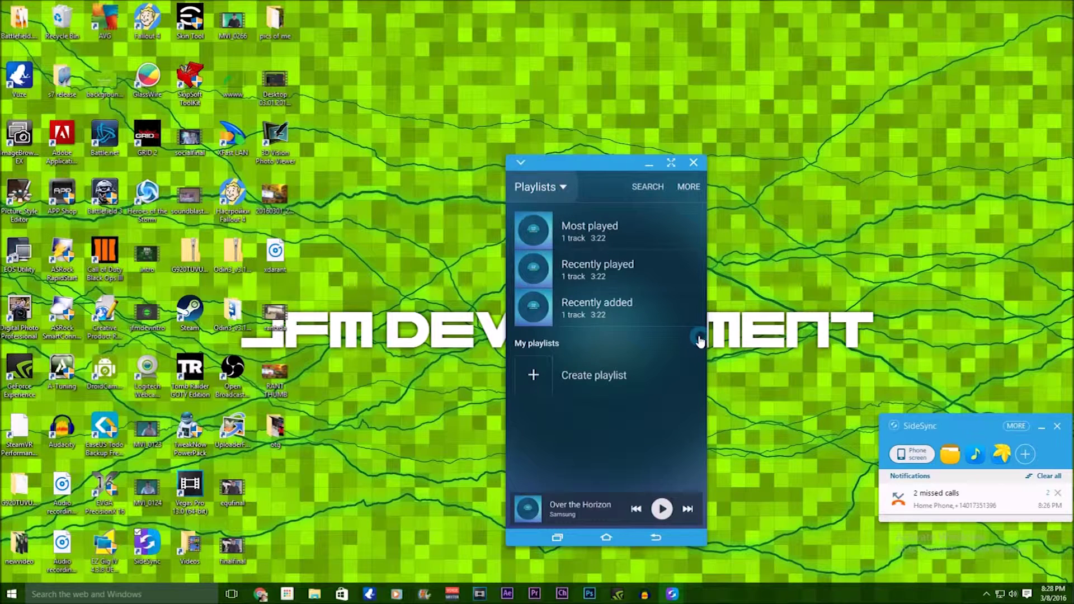
click(661, 508)
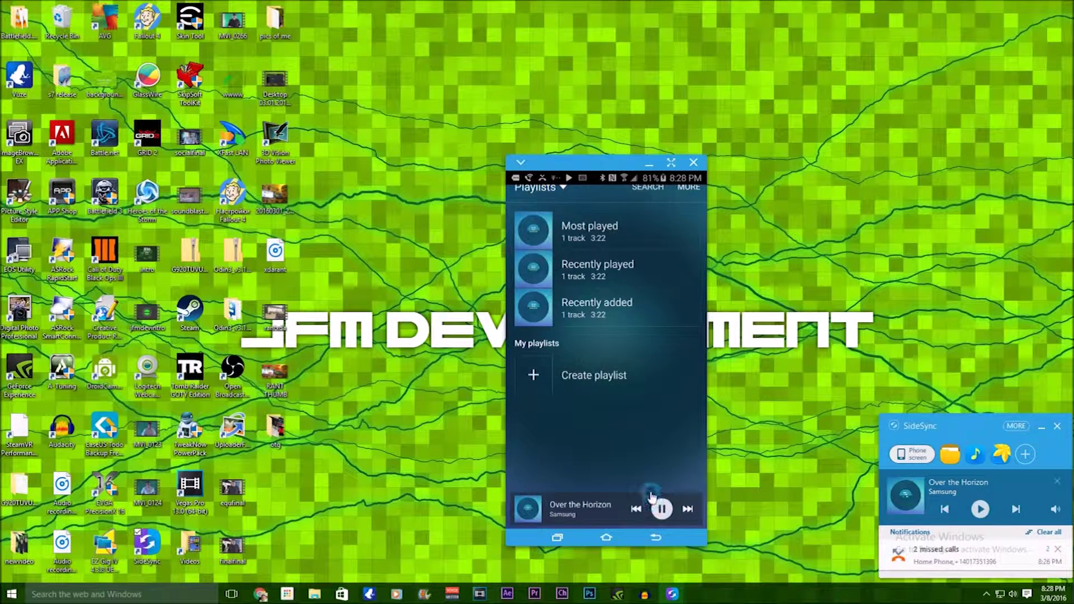
click(663, 509)
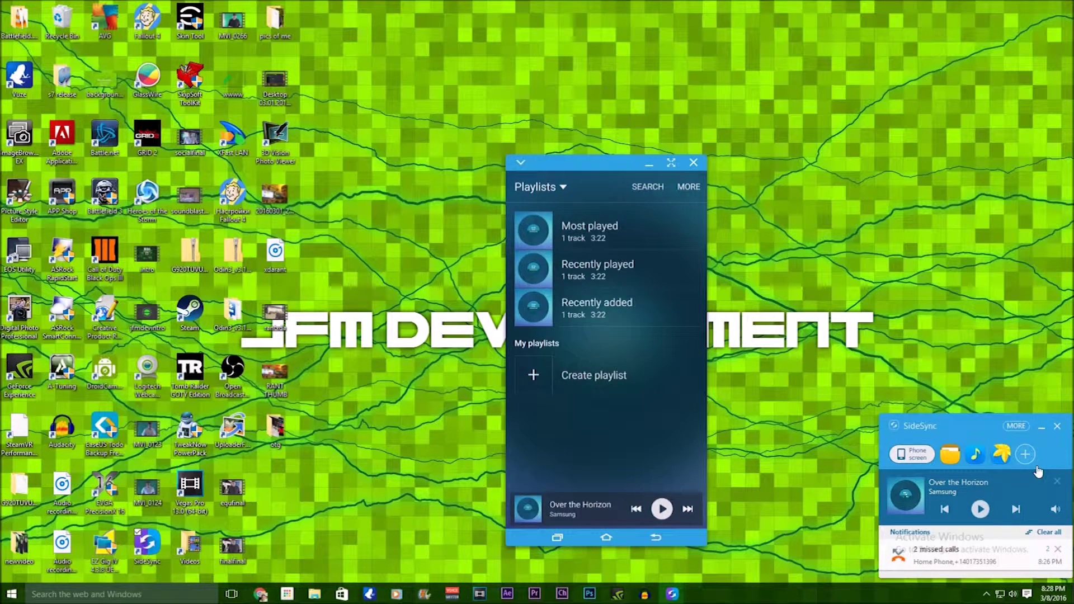
click(1025, 454)
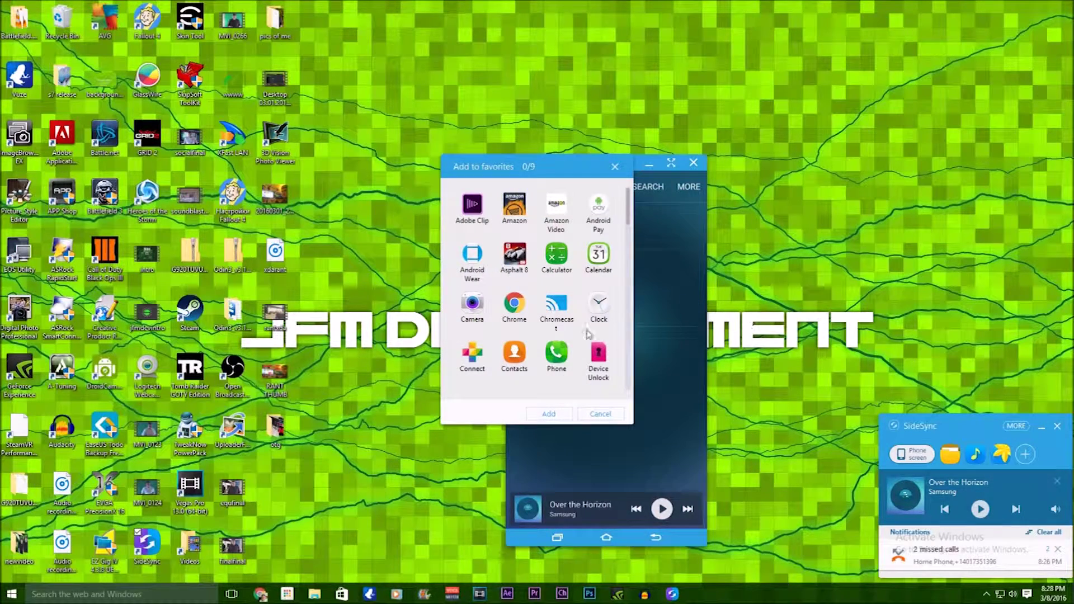
scroll(558, 312, down, 2)
scroll(557, 313, down, 2)
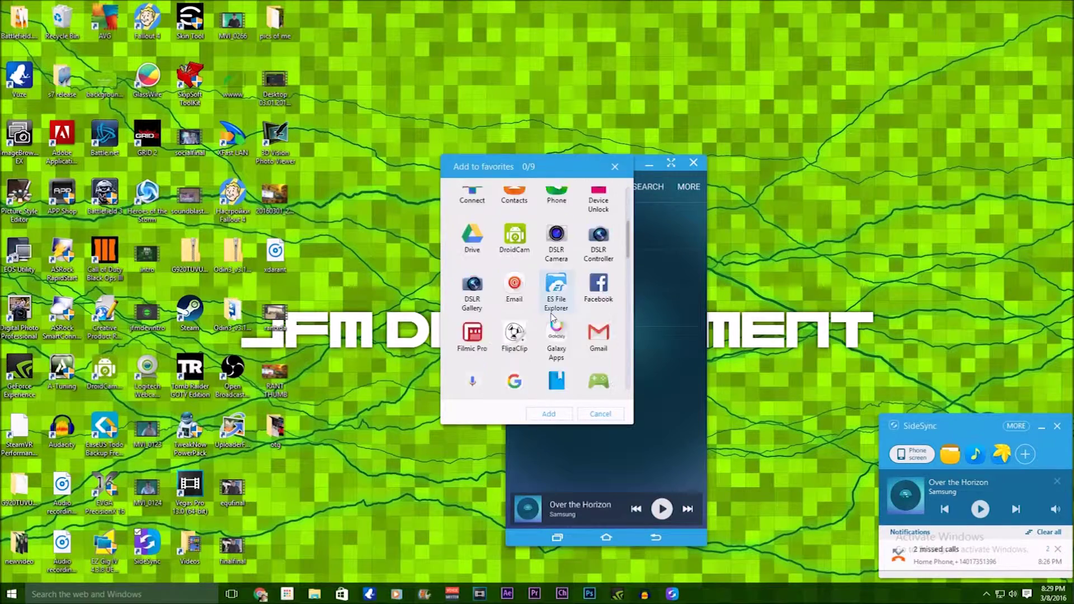
scroll(551, 313, down, 2)
scroll(544, 314, down, 2)
scroll(544, 315, down, 2)
scroll(544, 314, down, 2)
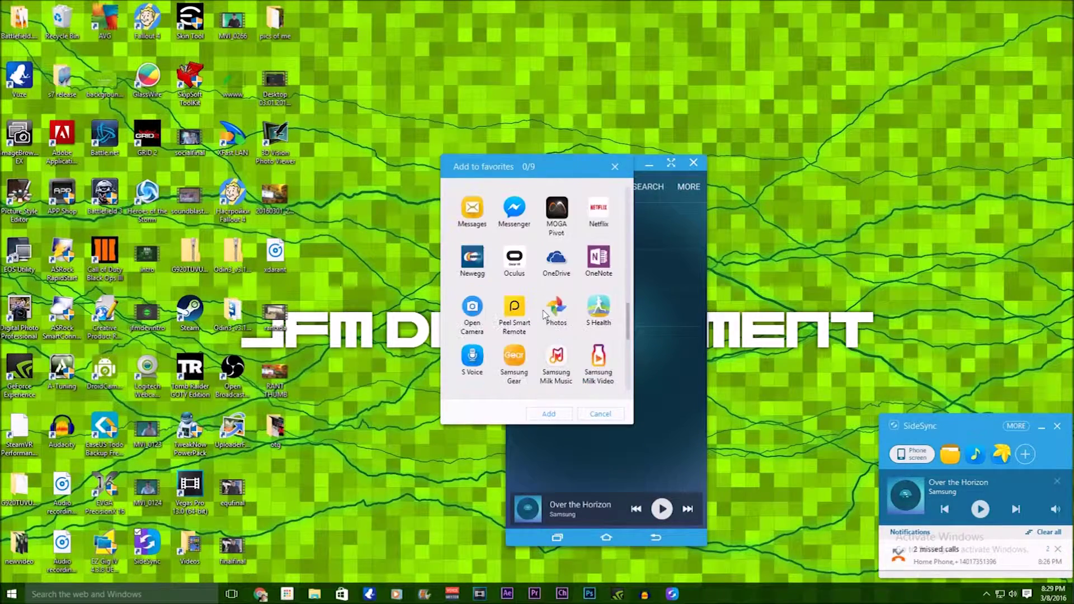
scroll(544, 315, down, 2)
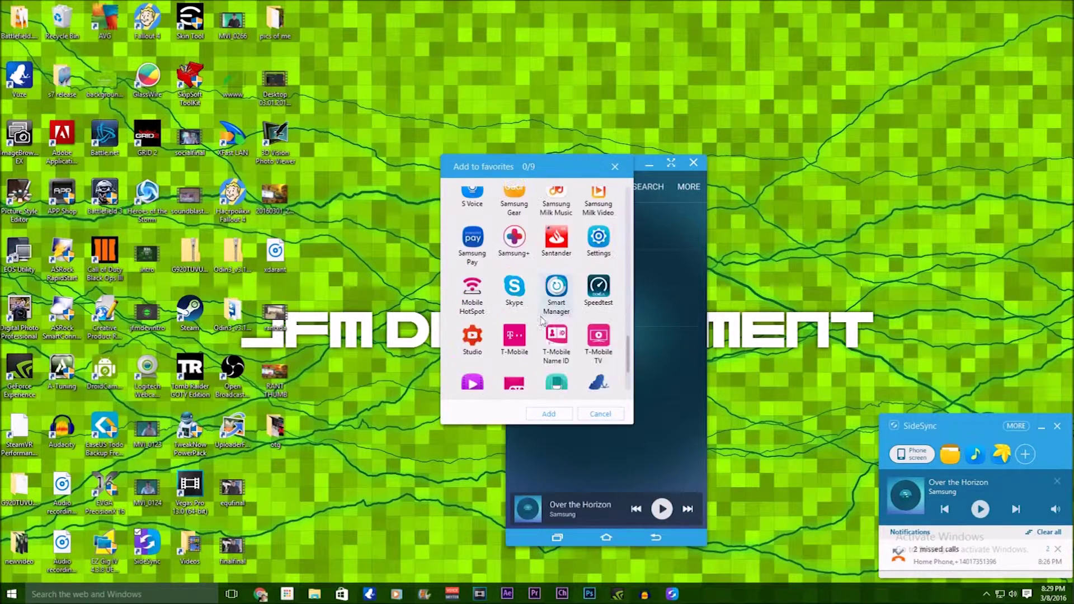
click(614, 167)
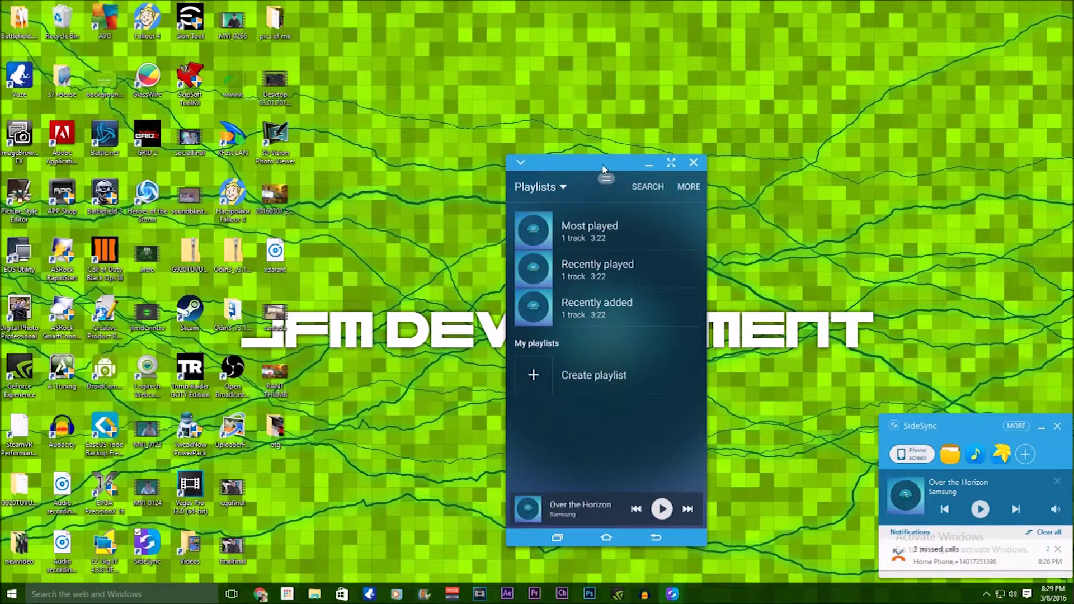
Step: Open the phone's file browser and go up to the Device storage folder list
click(958, 454)
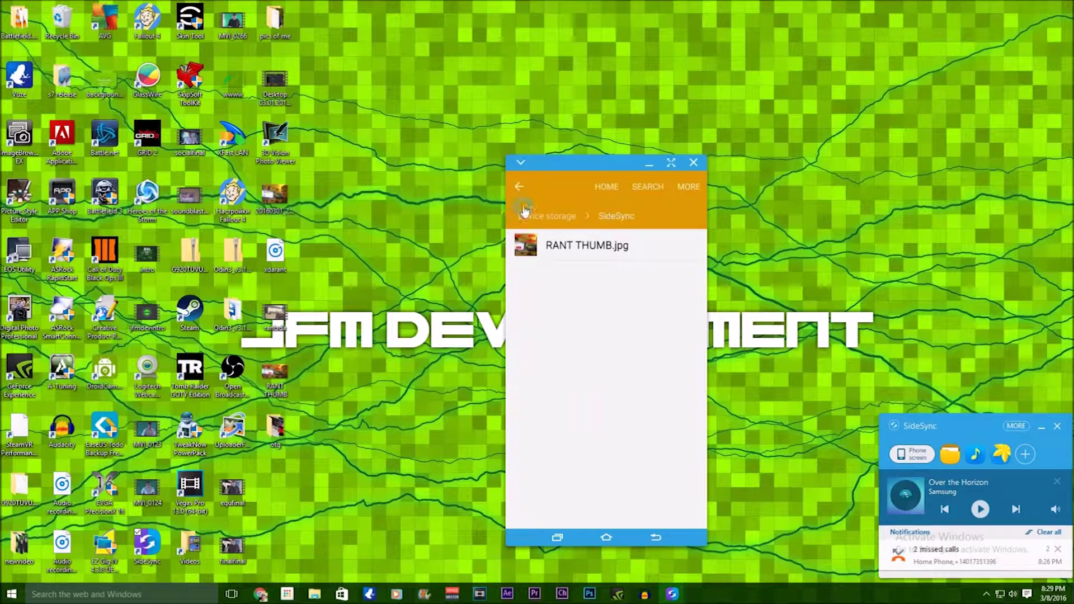
click(524, 209)
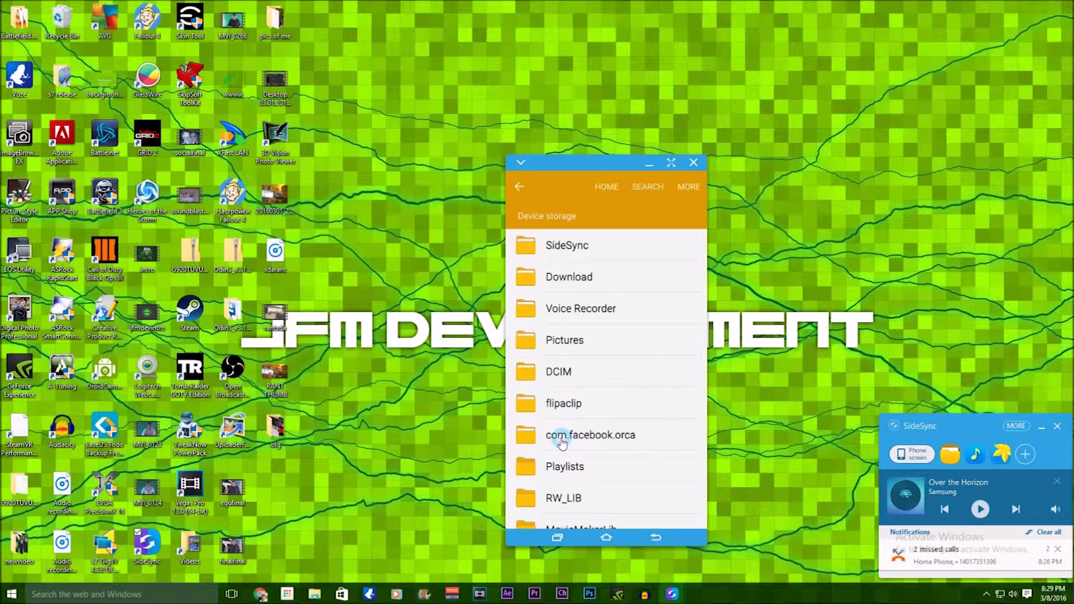
scroll(570, 431, down, 2)
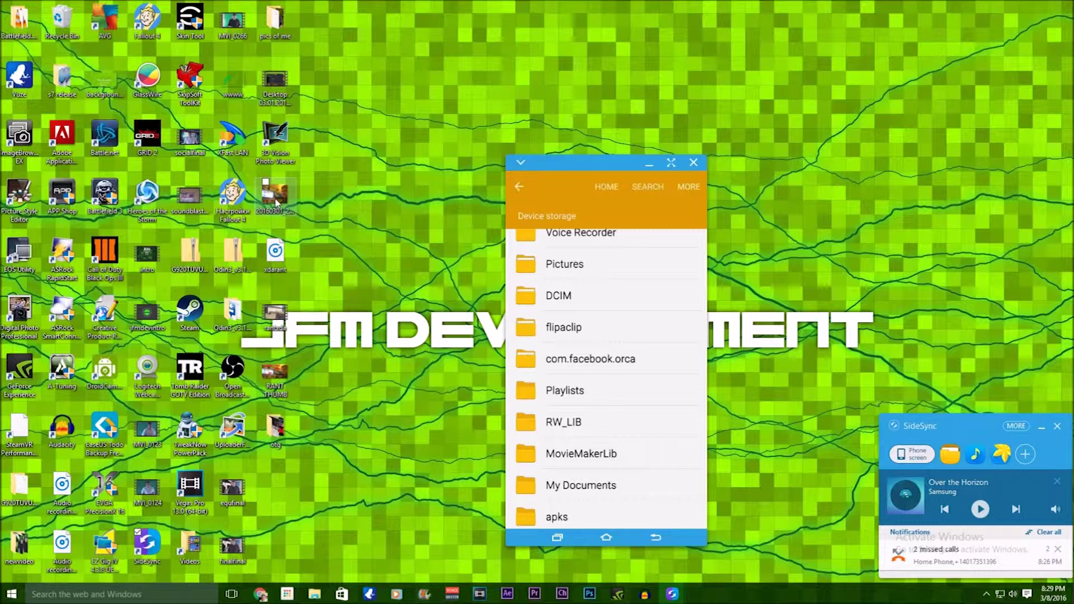
Step: Copy a desktop photo into the phone's storage and check the SideSync folder
drag(276, 201, 593, 360)
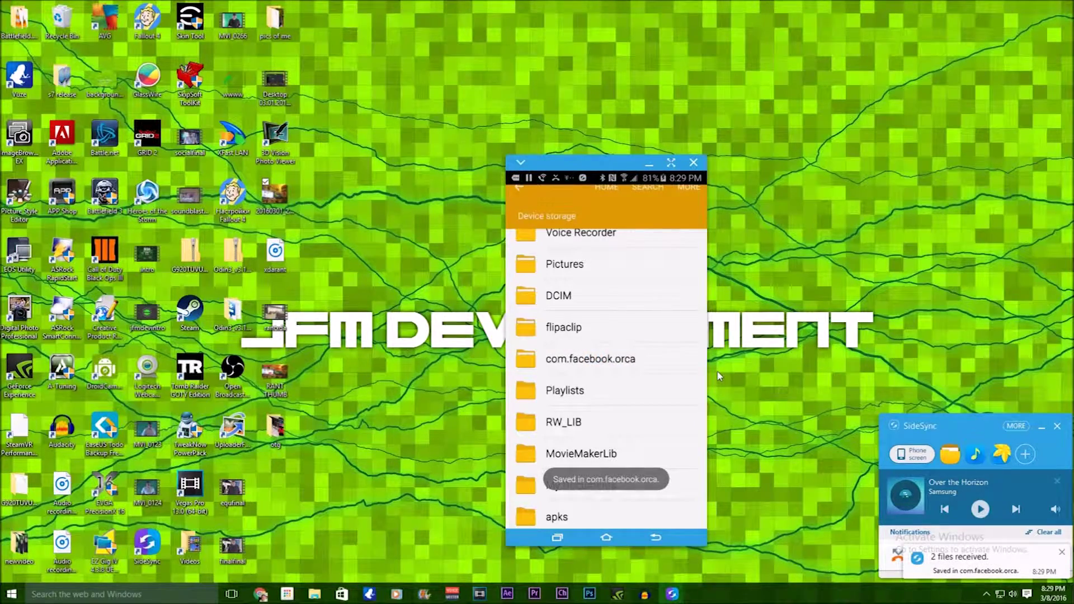
scroll(622, 425, up, 2)
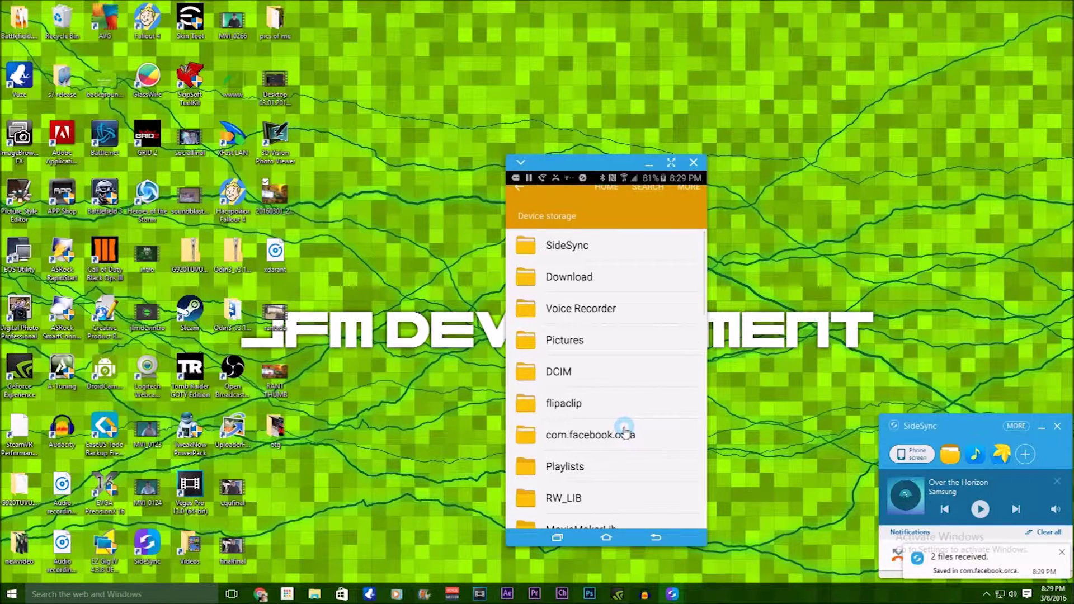
click(602, 257)
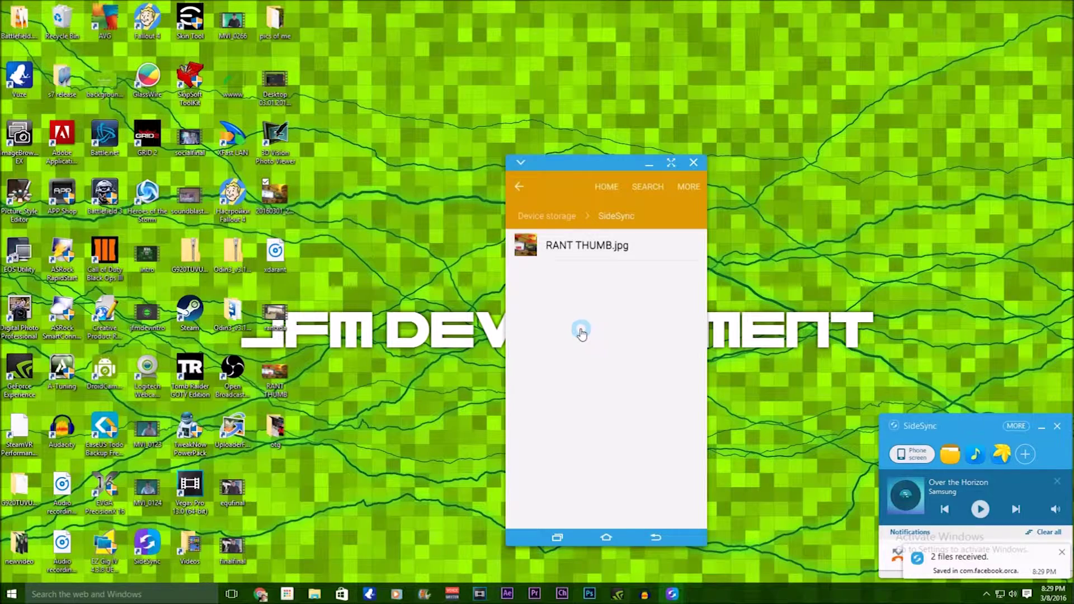
Step: Copy another desktop photo into the SideSync folder and open it to see both JPGs
click(514, 188)
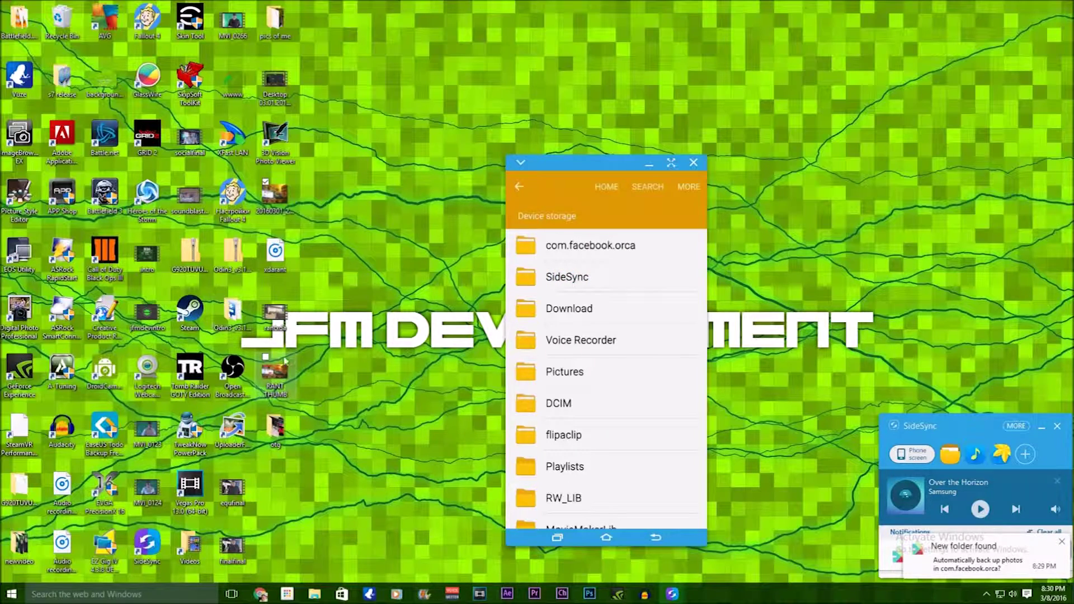
drag(274, 196, 564, 278)
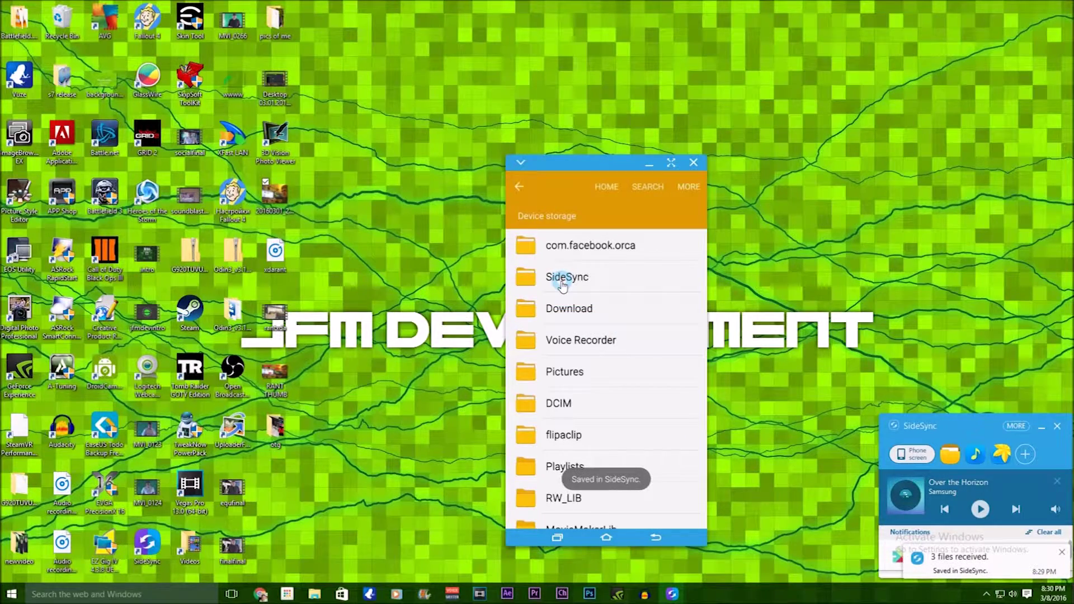
click(563, 284)
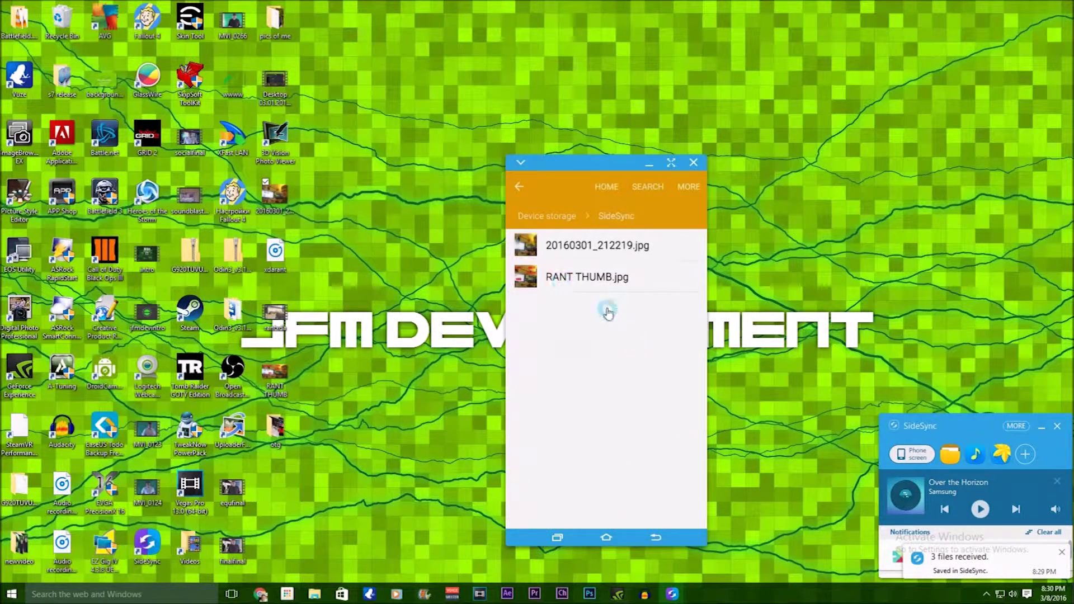